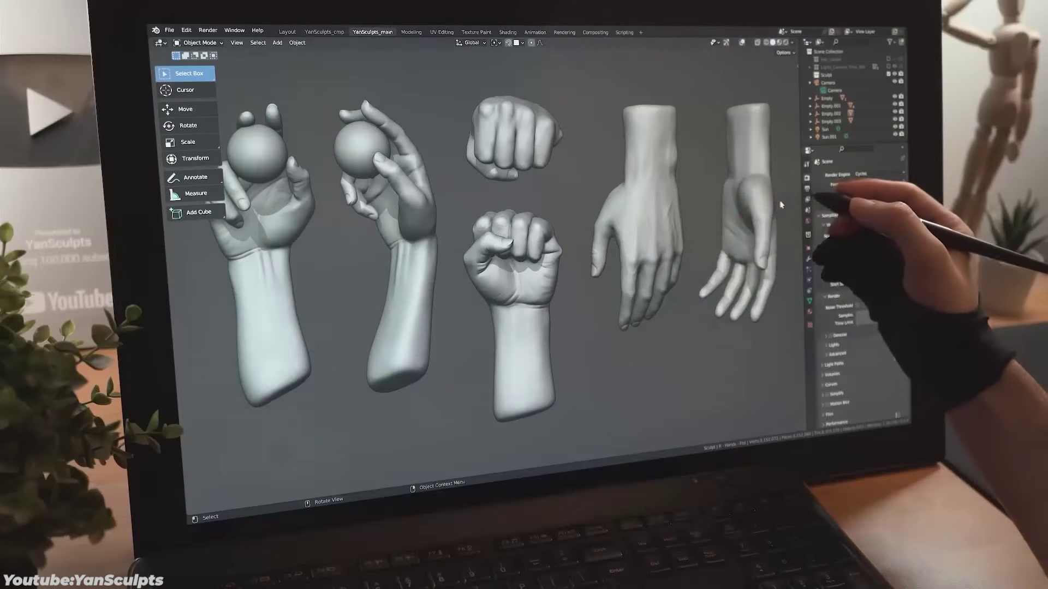
Switch the viewport to Rendered shading and orbit and zoom in close on the hand sculpts
click(786, 42)
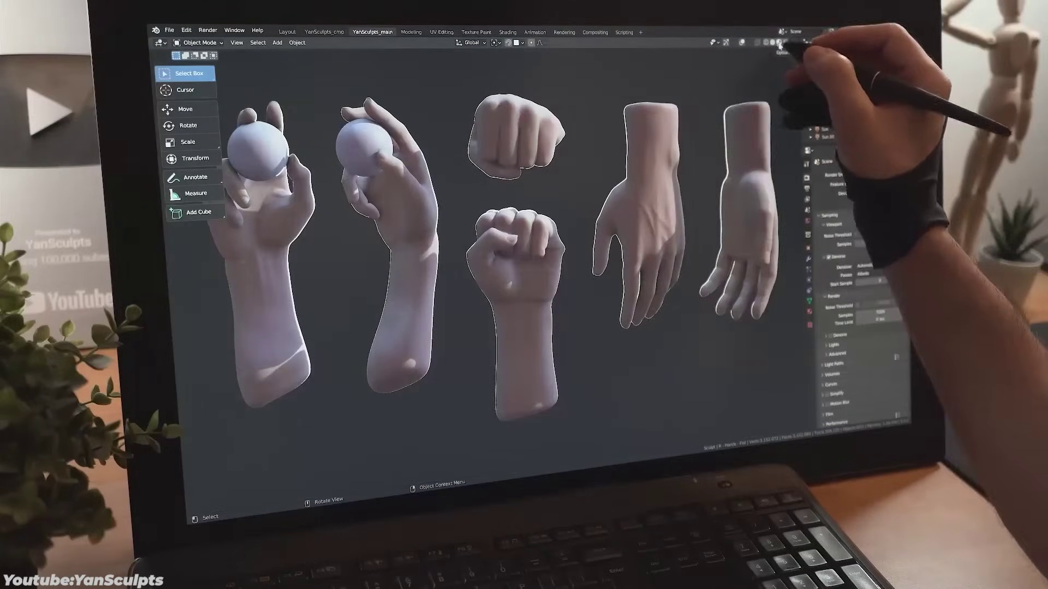
middle_drag(644, 186, 622, 192)
click(786, 42)
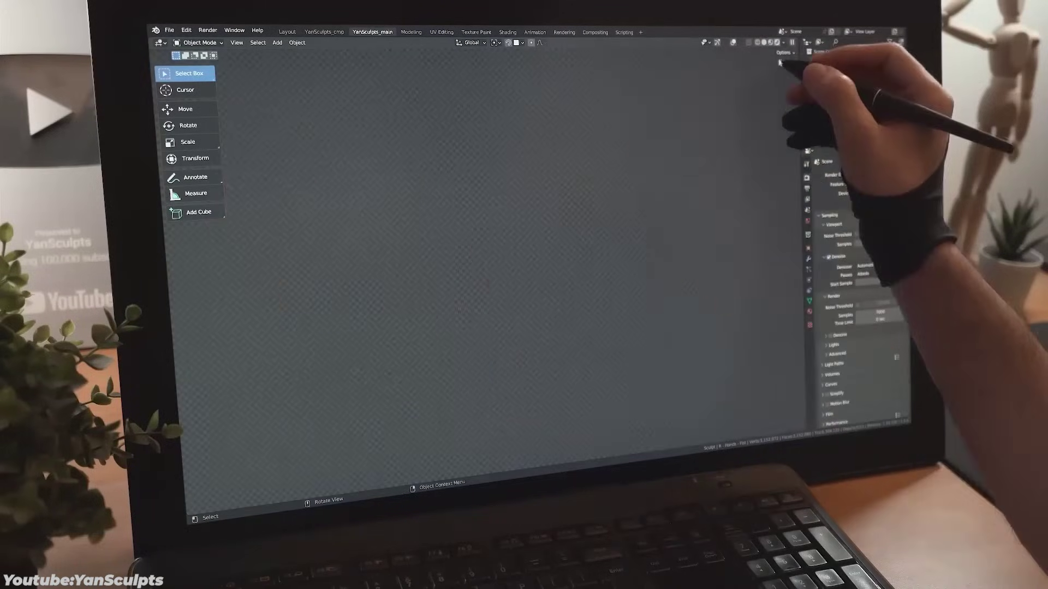
ctrl+middle_drag(744, 136, 571, 224)
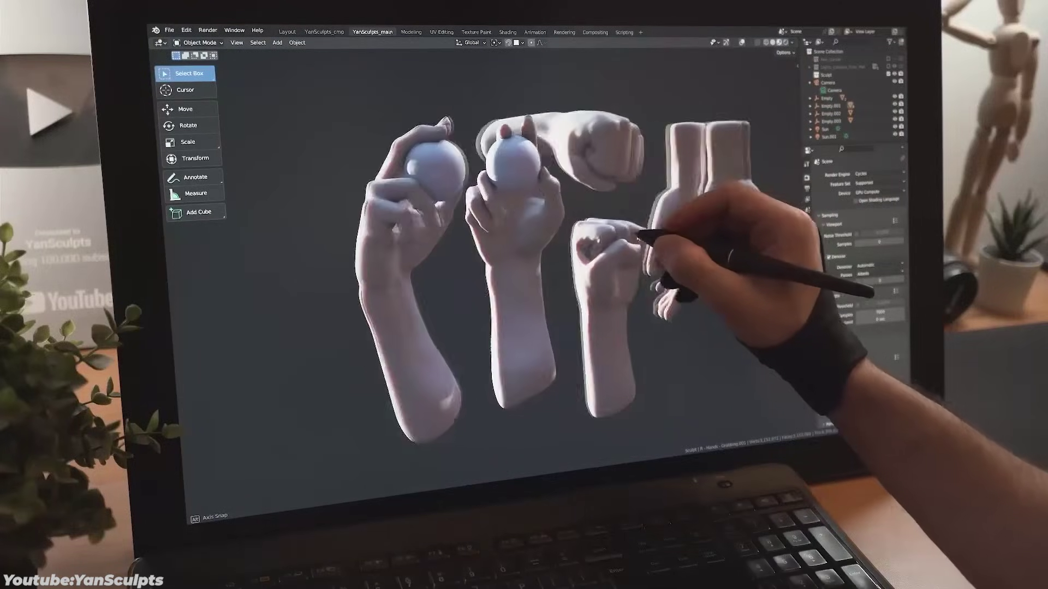
middle_drag(636, 236, 564, 206)
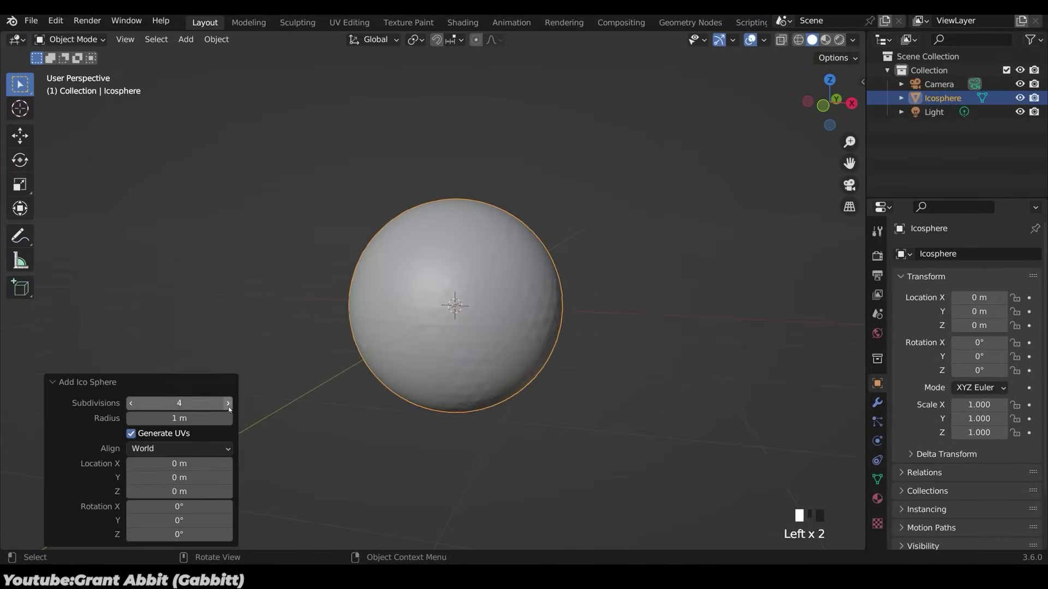
Add an Ico Sphere and pull its tip down with the Grab brush into a rough head
click(297, 22)
drag(33, 273, 132, 273)
click(44, 446)
middle_drag(573, 437, 596, 444)
scroll(613, 362, up, 5)
drag(613, 363, 527, 411)
middle_drag(527, 412, 576, 445)
scroll(966, 327, down, 8)
Turn on Statistics and voxel-remesh the head at 0.06 m, reaching 6,482 vertices
click(786, 58)
key(r)
key(ctrl+r)
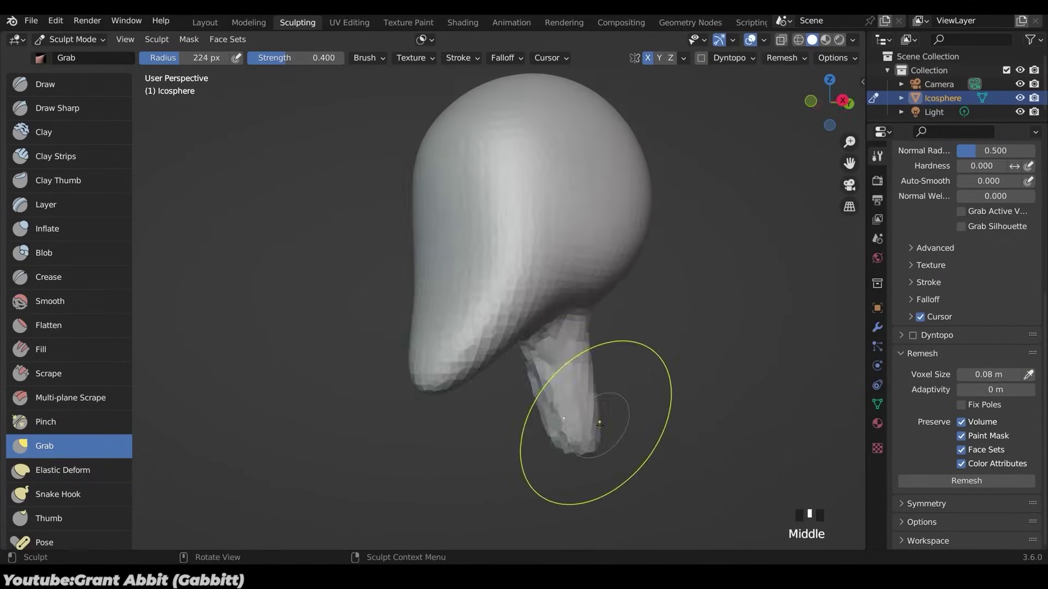
scroll(600, 273, up, 3)
click(764, 40)
click(678, 152)
middle_drag(702, 362, 601, 326)
key(r)
click(628, 349)
key(ctrl+r)
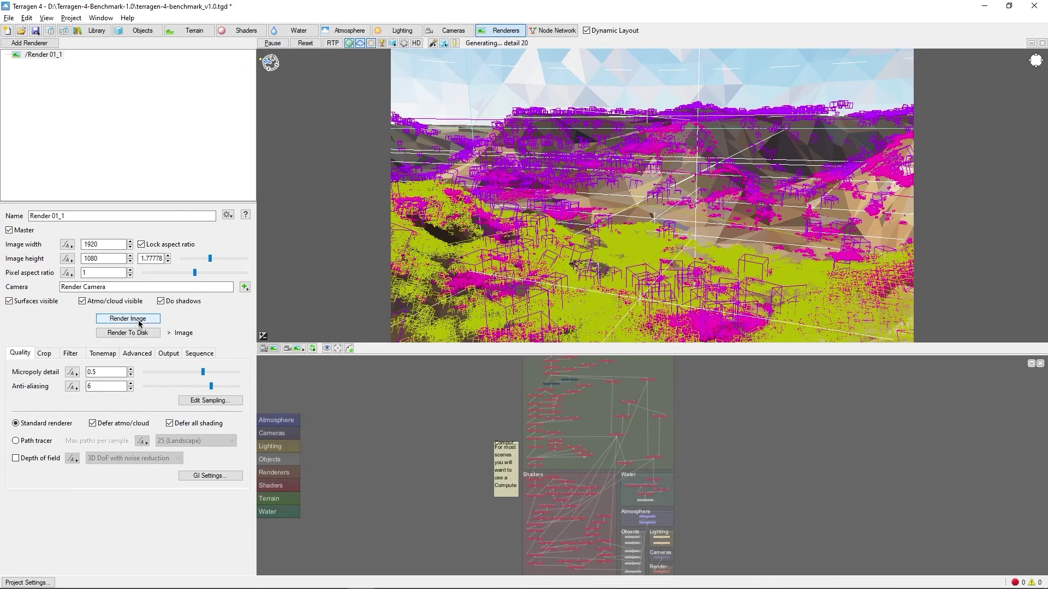
Render the benchmark scene and accept the free edition's 1280 x 900 size limit
click(128, 318)
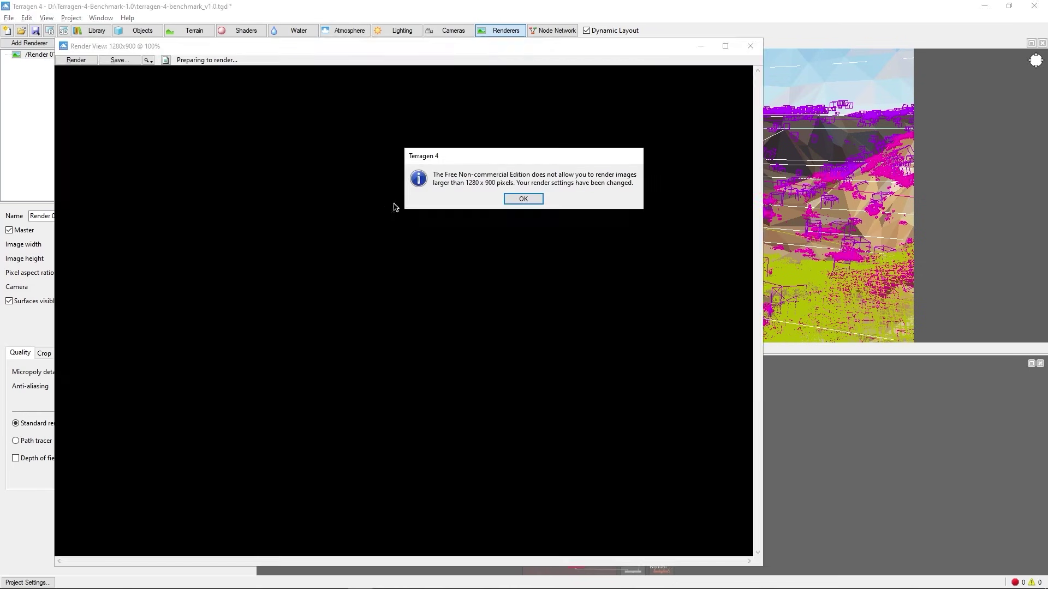
click(513, 197)
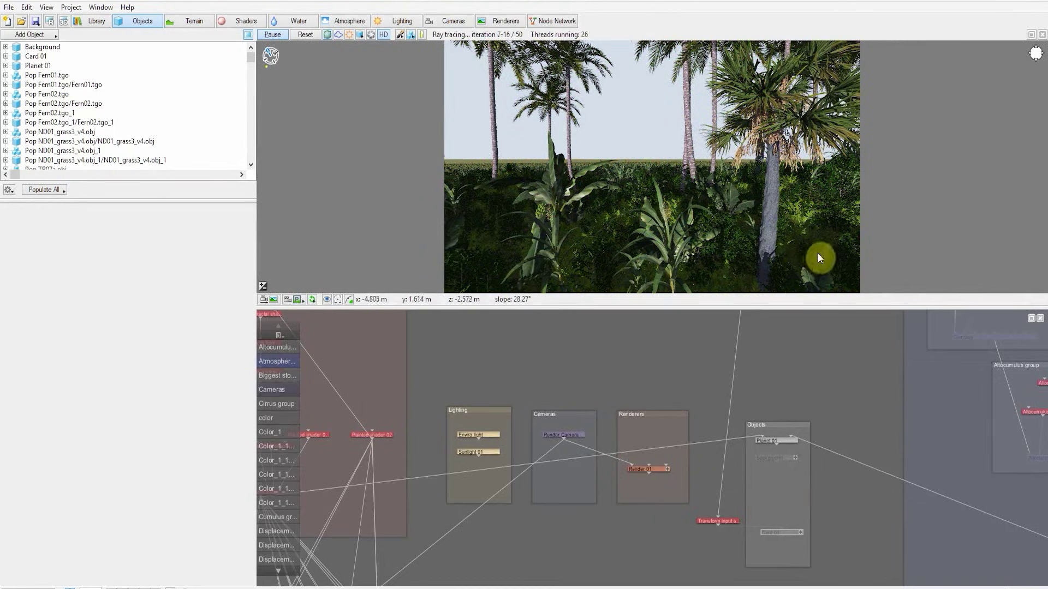
Reposition the jungle scene's camera in the 3D preview while ray tracing updates
drag(807, 249, 716, 264)
drag(545, 255, 597, 246)
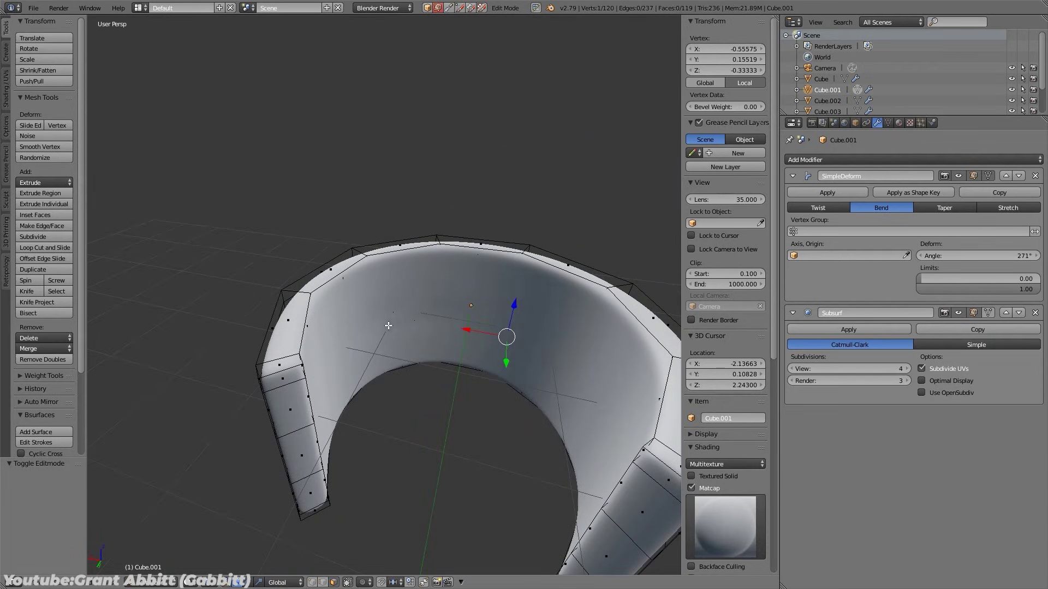
Change the Subsurf viewport subdivisions from 4 to 2 and orbit around the bent ring mesh
scroll(394, 317, down, 3)
scroll(407, 325, up, 5)
scroll(420, 331, down, 2)
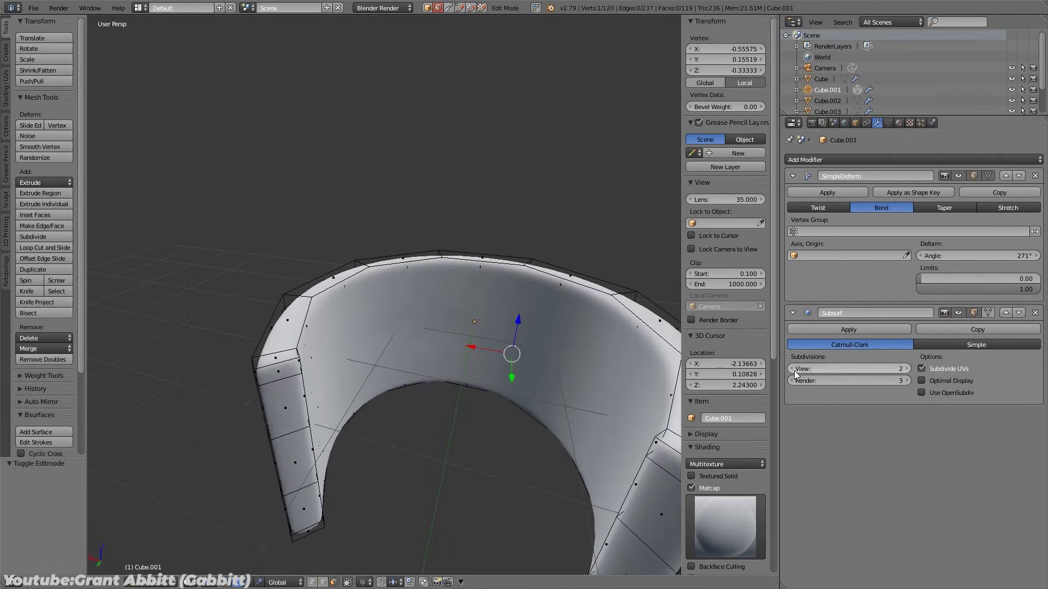
middle_drag(500, 367, 437, 386)
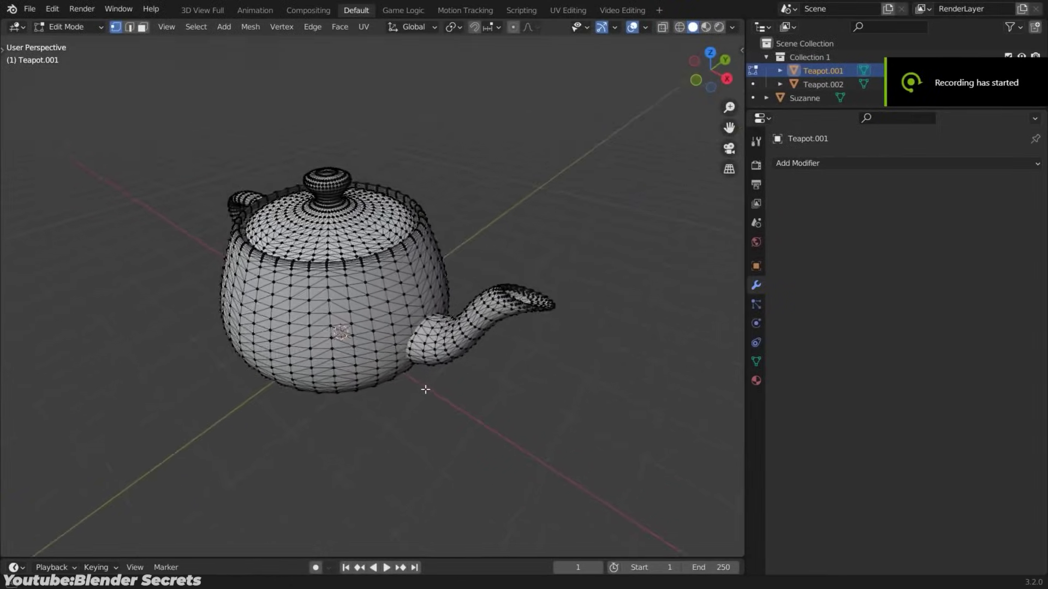
middle_drag(425, 386, 506, 374)
Deselect the first teapot's mesh, leave Edit Mode and bring the larger teapot into view
key(a)
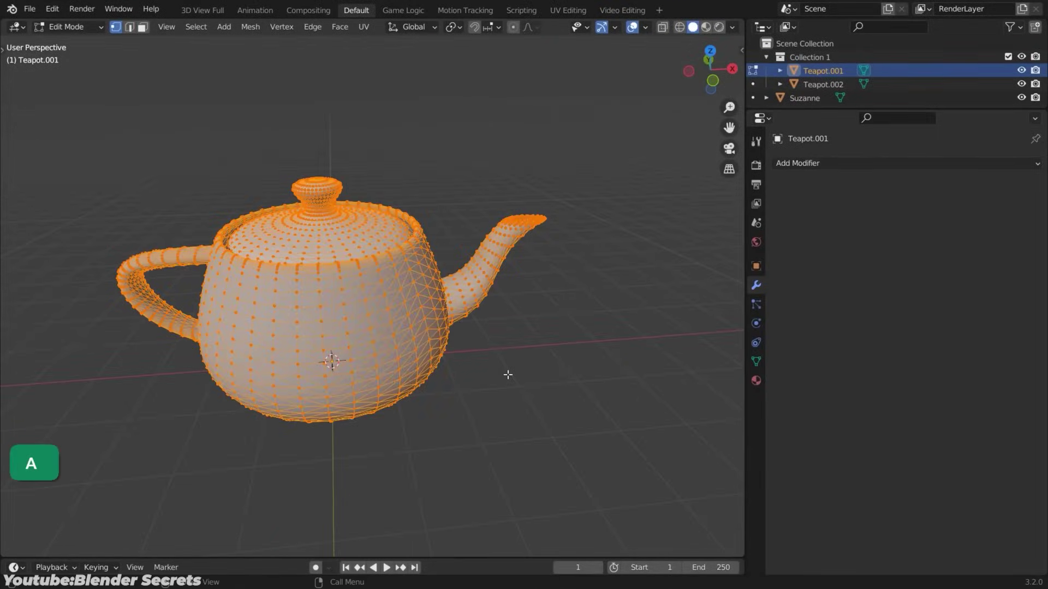
key(alt+a)
middle_drag(498, 375, 421, 387)
key(Tab)
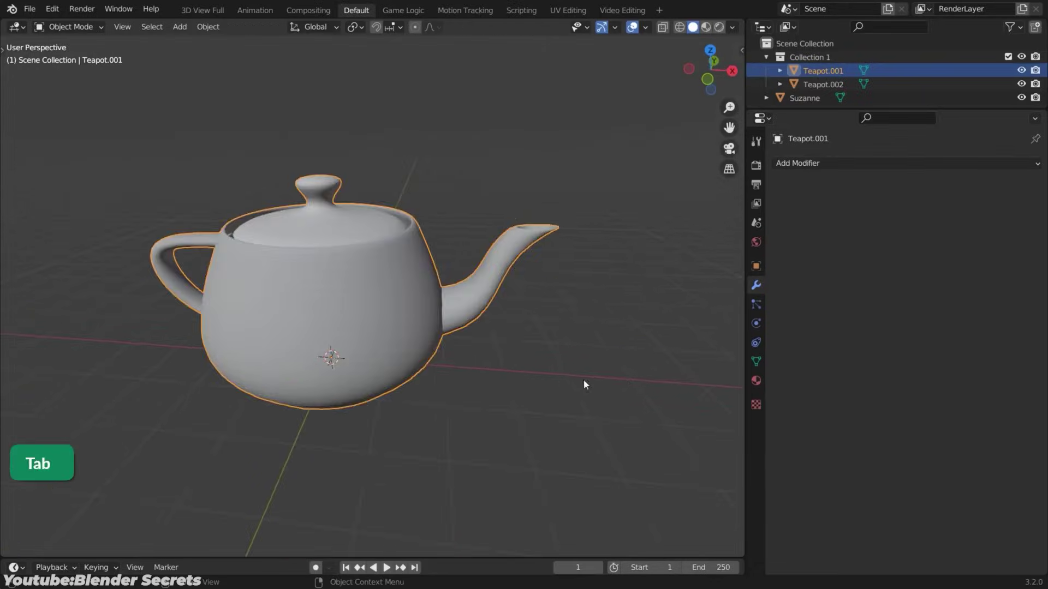
scroll(613, 381, up, 5)
shift+middle_drag(612, 381, 17, 374)
Select all of Teapot.002 in Edit Mode and apply Face > Tris to Quads
click(463, 344)
key(Tab)
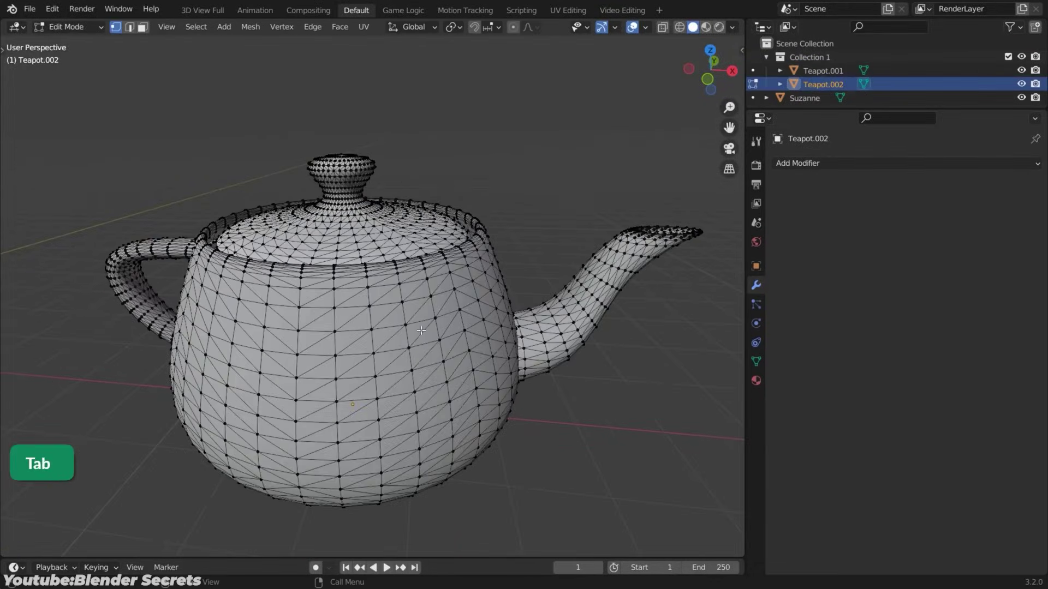
key(a)
click(341, 30)
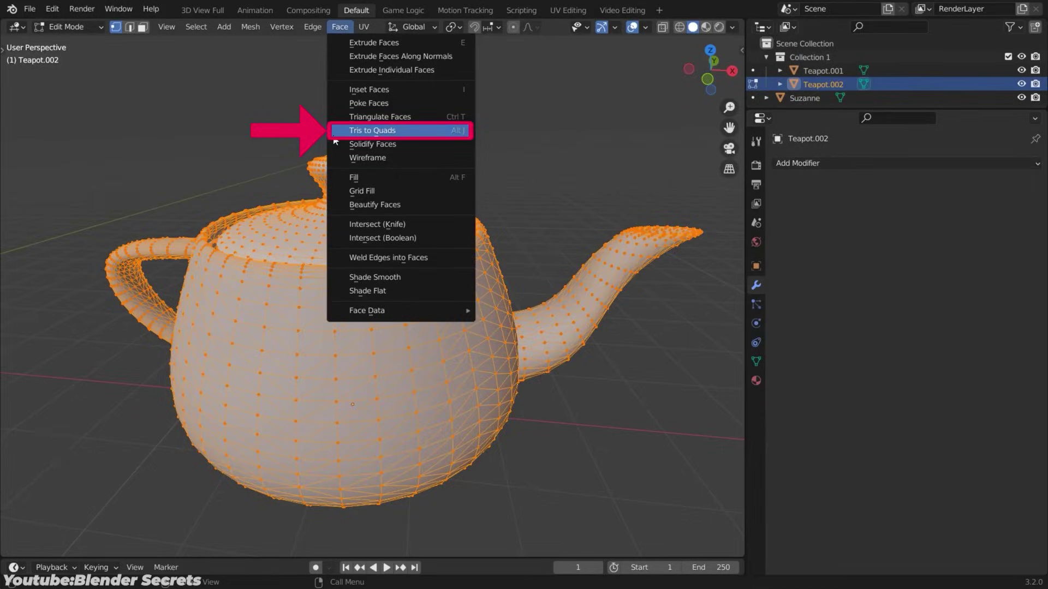
click(425, 134)
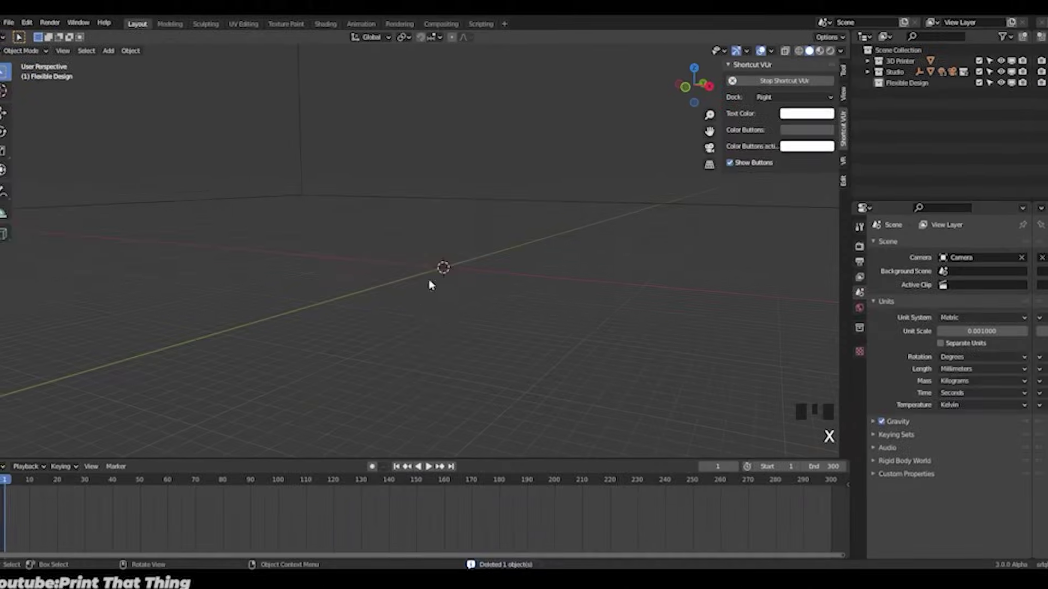
Add a Suzanne, subdivide it three Multires levels and apply the modifier
key(shift+a)
mouse_move(431, 282)
click(499, 385)
click(913, 242)
click(828, 368)
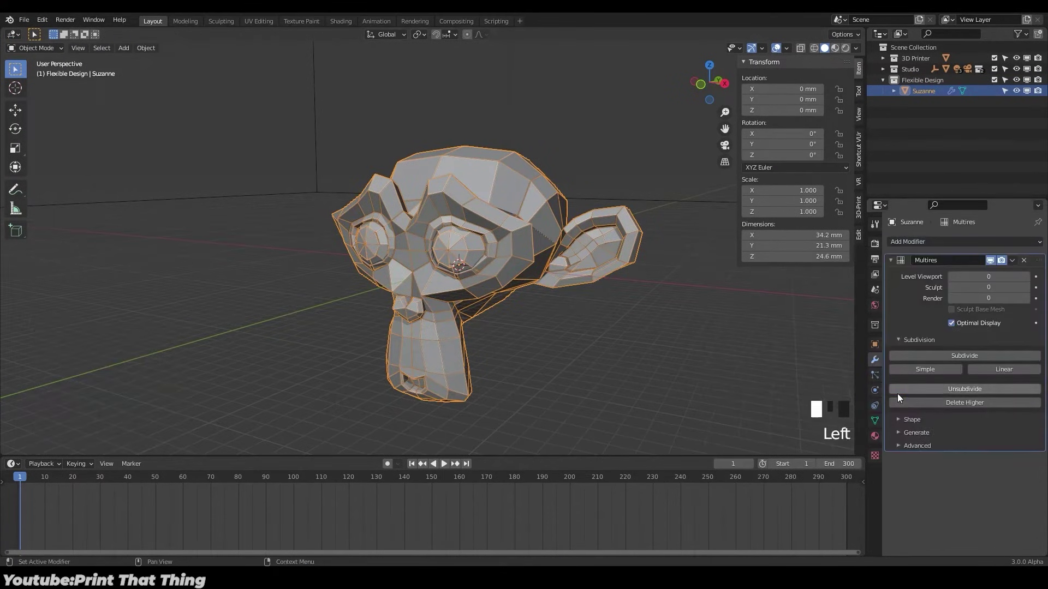
click(899, 420)
middle_drag(492, 273, 382, 262)
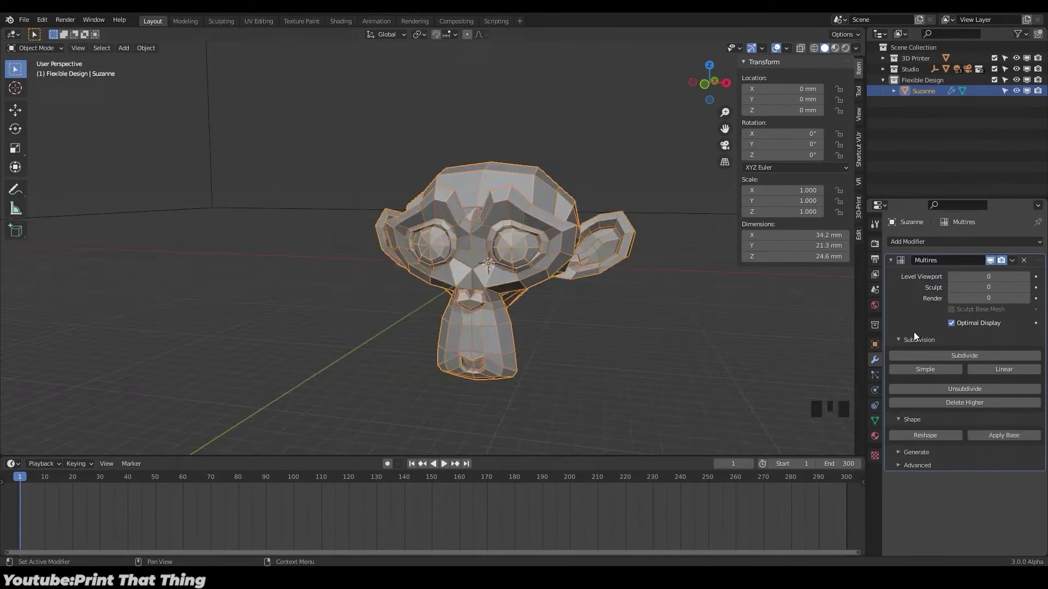
triple_click(934, 356)
click(1012, 260)
click(993, 273)
Turn on mesh statistics and sculpt a raised crown on top of Suzanne's head
click(786, 48)
click(728, 139)
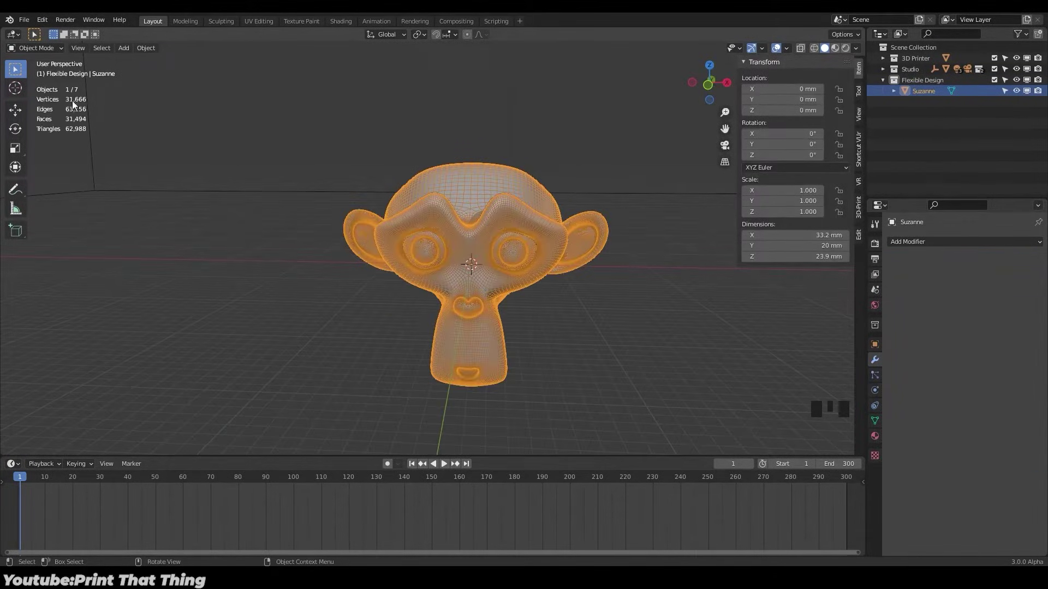
middle_drag(464, 195, 433, 280)
key(ctrl+Tab)
key(ctrl+Tab)
drag(469, 159, 540, 178)
middle_drag(540, 178, 414, 164)
drag(426, 164, 400, 160)
middle_drag(400, 160, 437, 295)
key(ctrl+Tab)
key(ctrl+Tab)
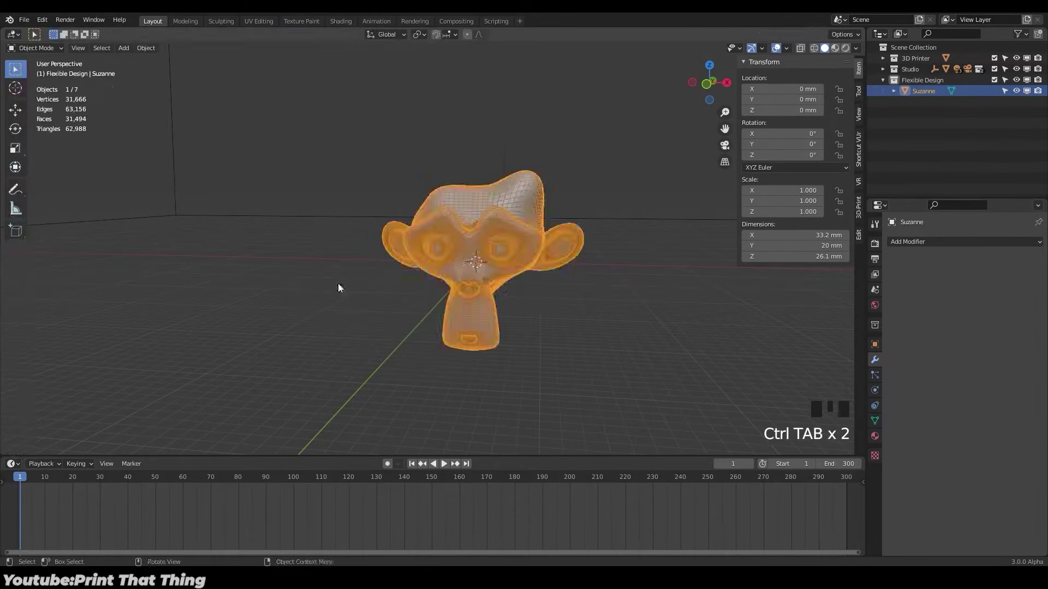
Add a second Monkey and move it to the left of Suzanne
key(shift+a)
click(509, 316)
key(g)
click(355, 271)
click(476, 294)
middle_drag(353, 270, 502, 273)
Give the left monkey a Multires modifier at level 3, then select both monkeys
click(252, 267)
drag(965, 241, 944, 414)
click(950, 354)
click(949, 354)
click(950, 353)
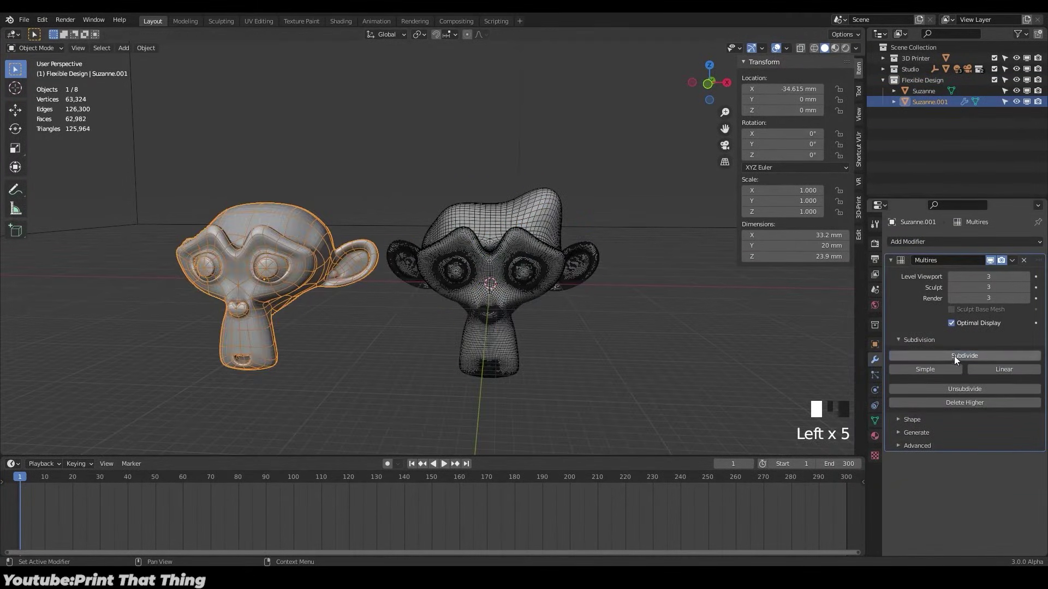
click(507, 266)
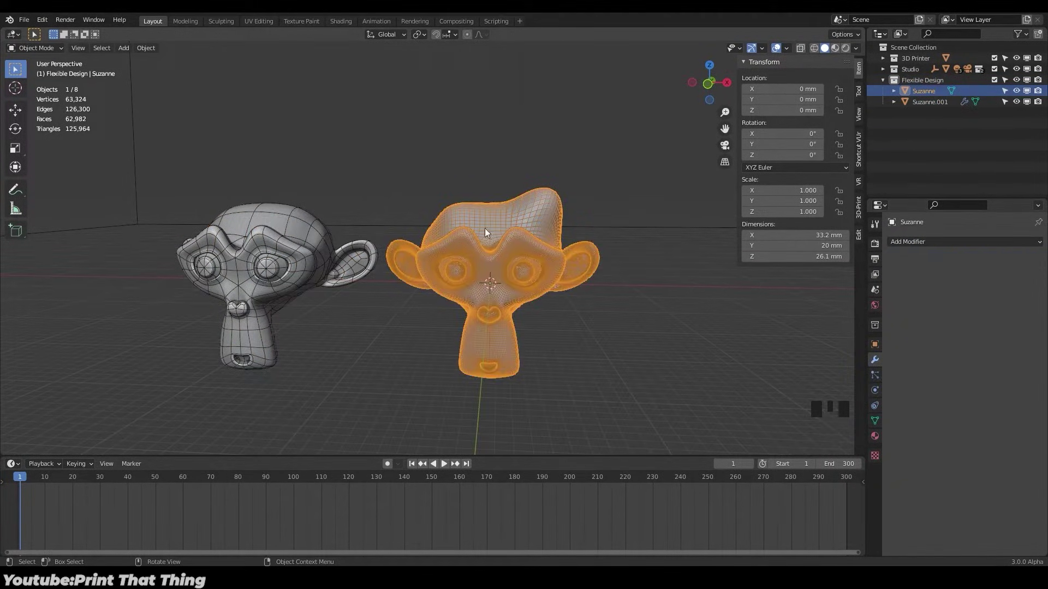
shift+click(293, 231)
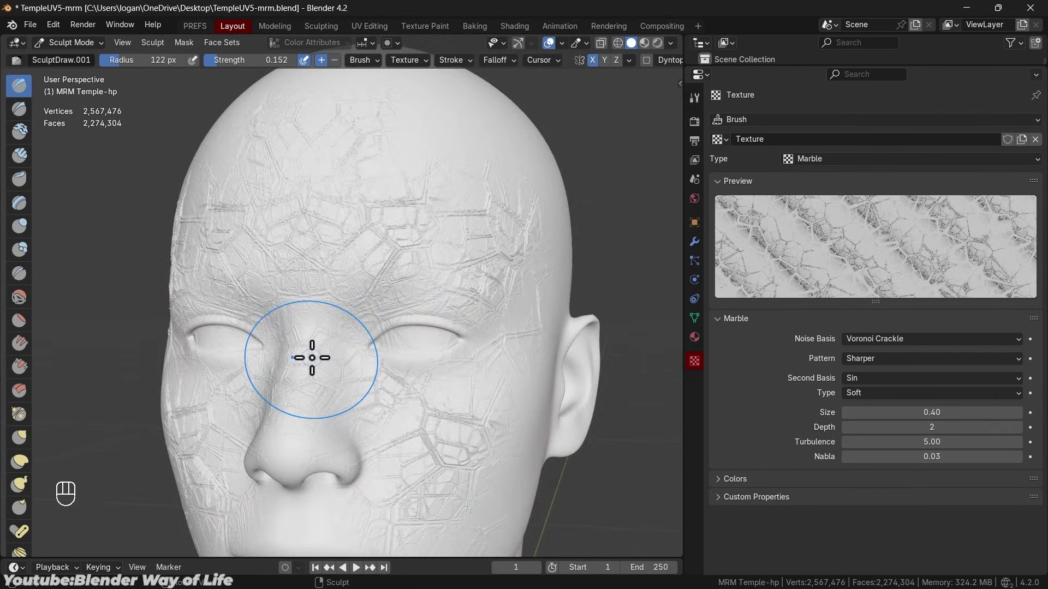
In Object Mode, lower the head's Multires viewport level from 5 to 3
middle_drag(311, 346, 498, 356)
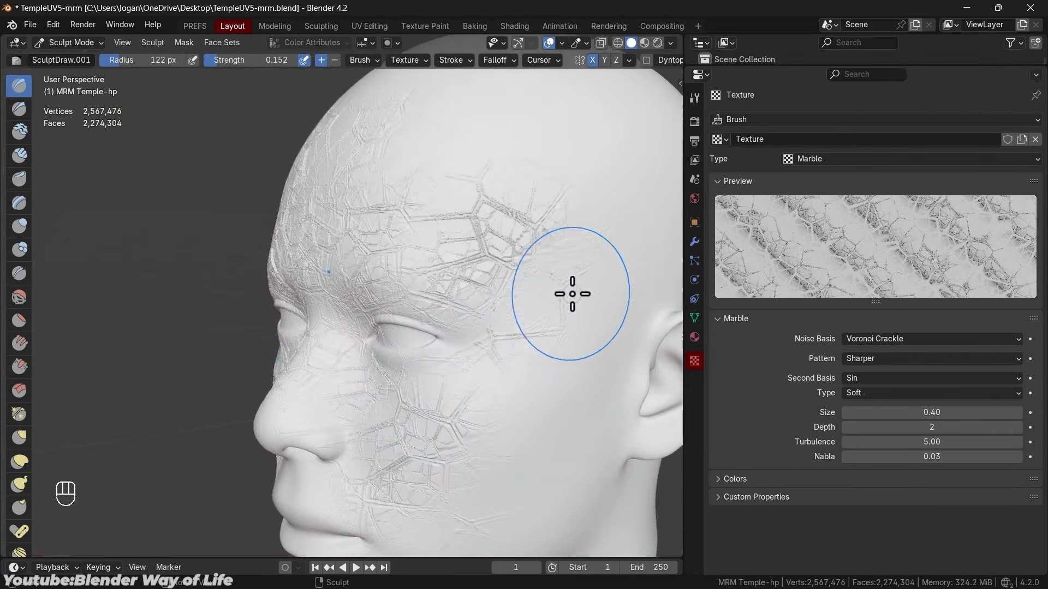
key(KP_1)
key(Tab)
click(420, 299)
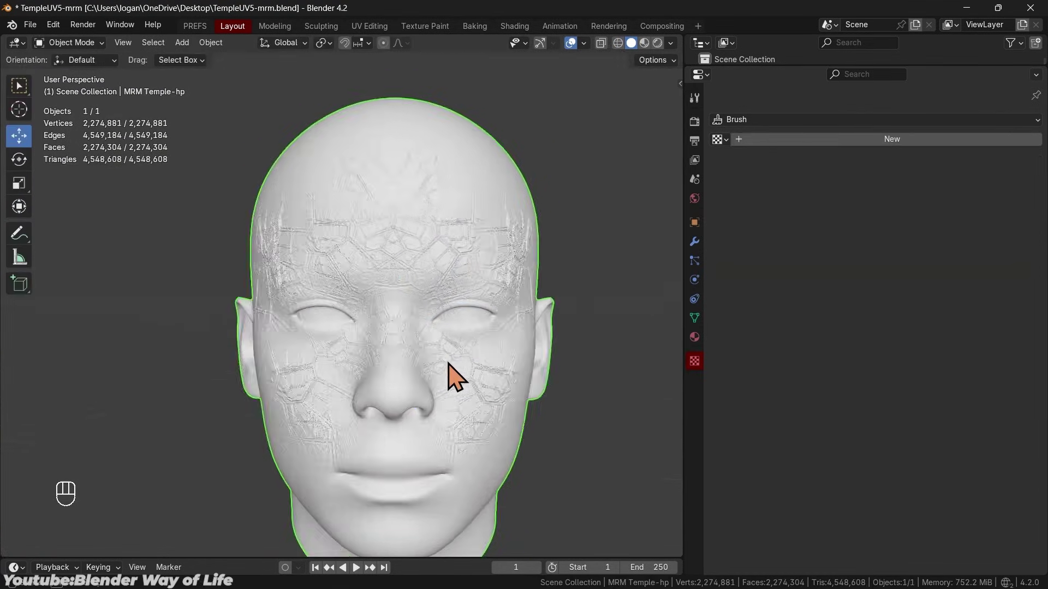
click(695, 242)
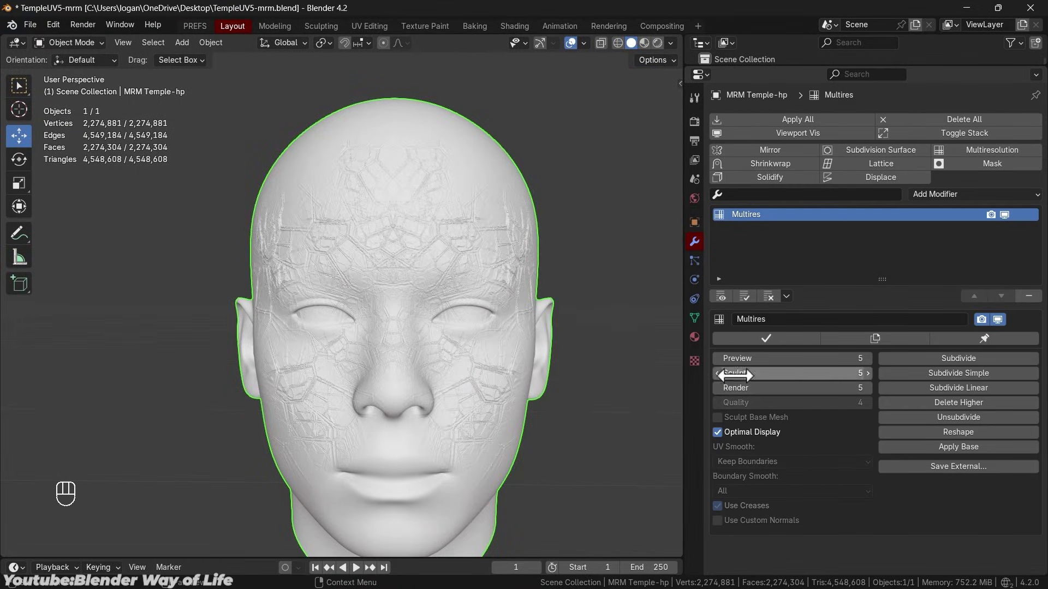
drag(762, 362, 747, 361)
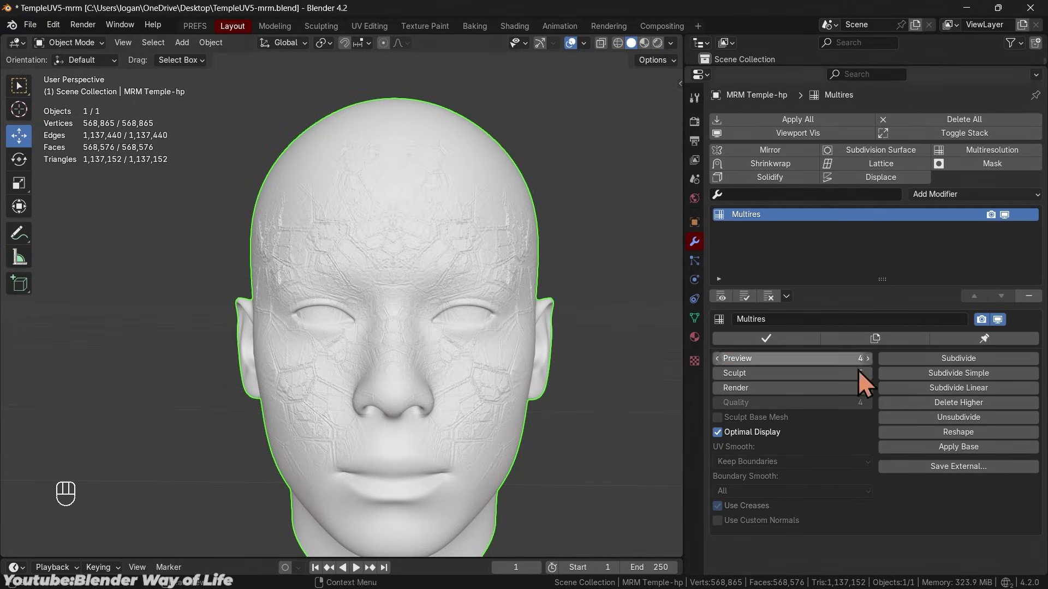
click(717, 359)
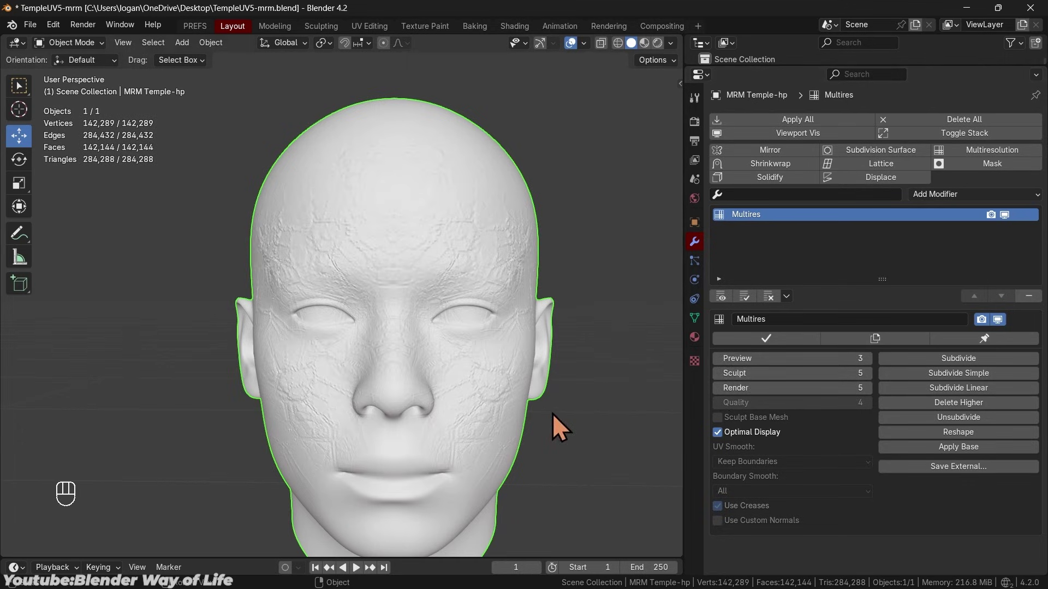
In Sculpt Mode, step the Multires sculpt level down from 5 to 2
key(Tab)
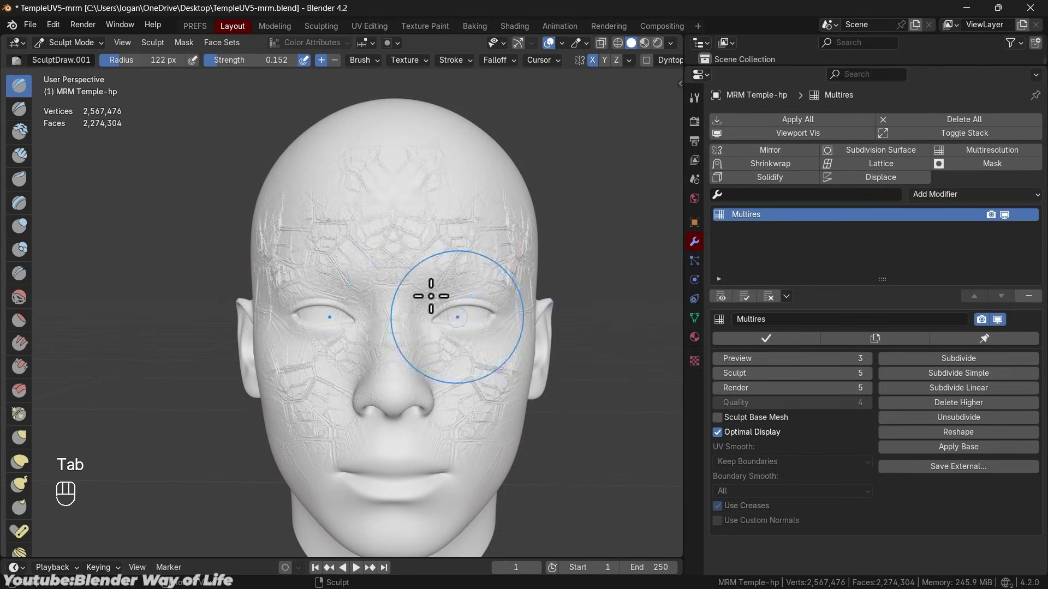
click(716, 373)
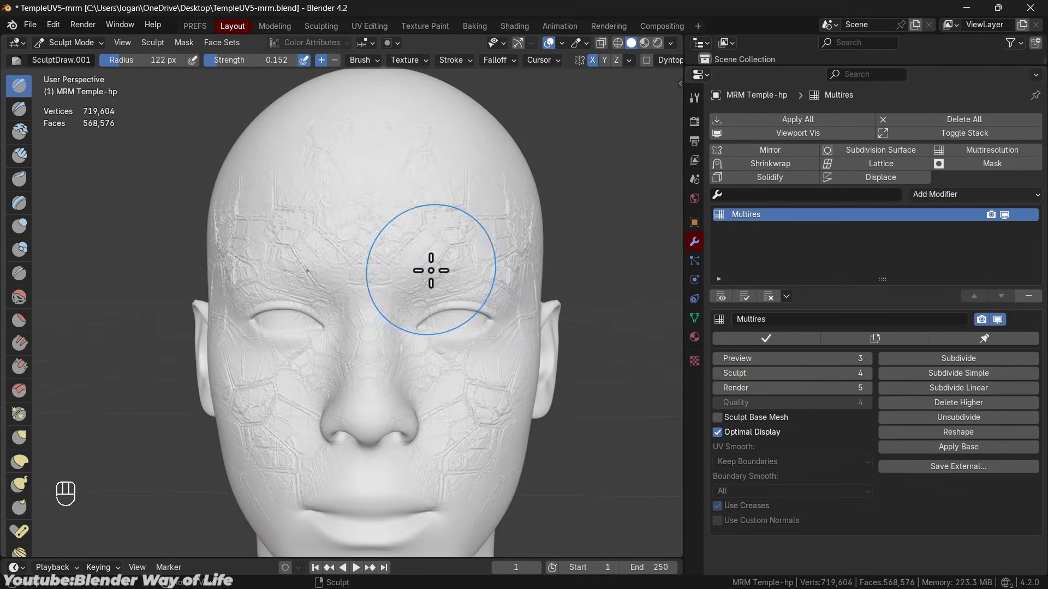
click(716, 373)
click(716, 372)
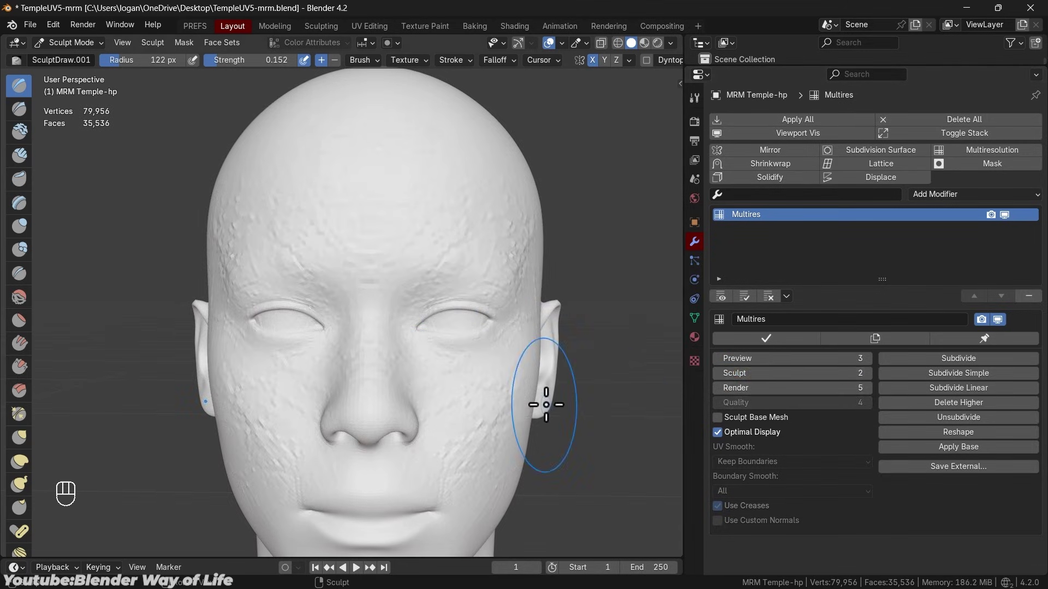
middle_drag(363, 257, 461, 346)
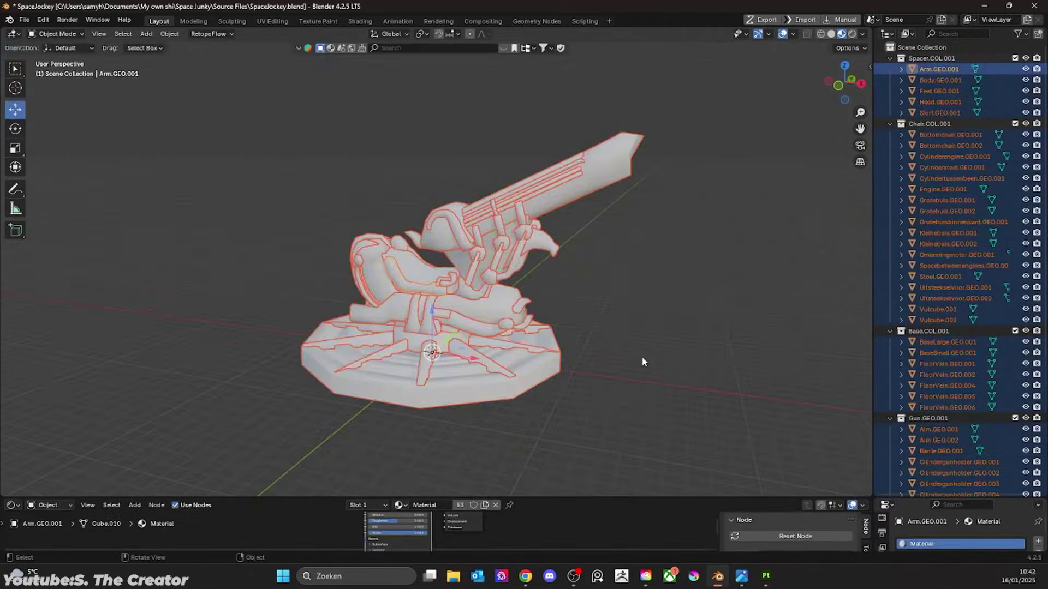
Switch to the UV Editing workspace and inspect the UVPackmaster3 packing panel
key(Tab)
click(272, 21)
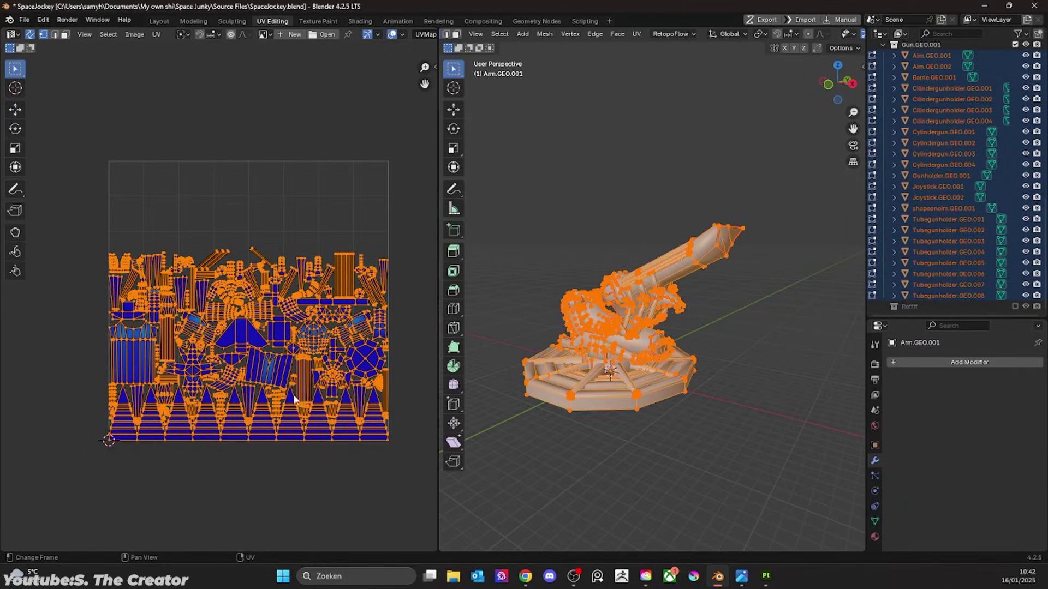
key(n)
scroll(302, 328, down, 3)
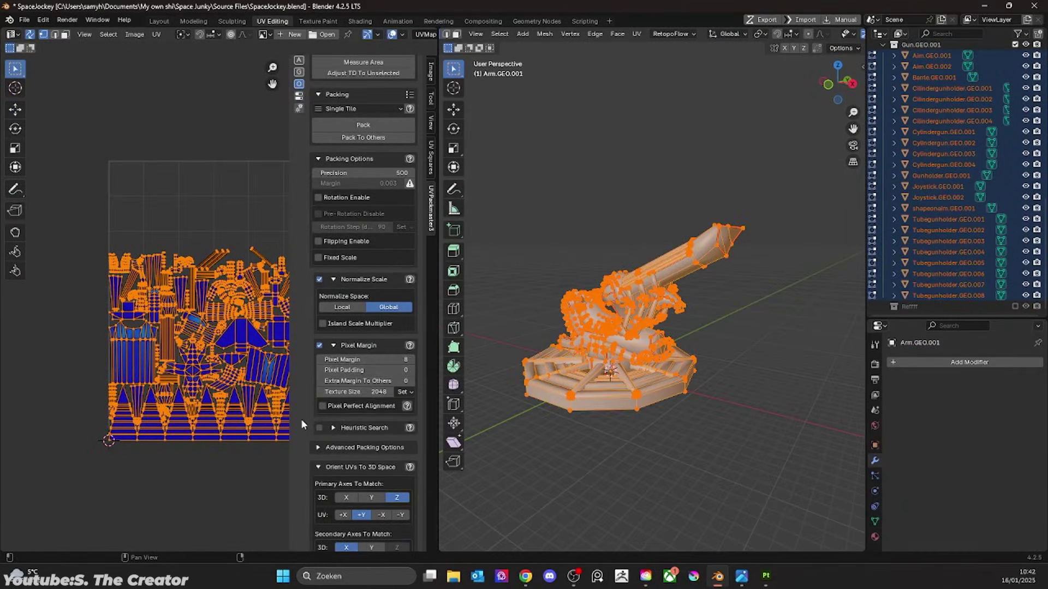
scroll(301, 419, up, 3)
key(n)
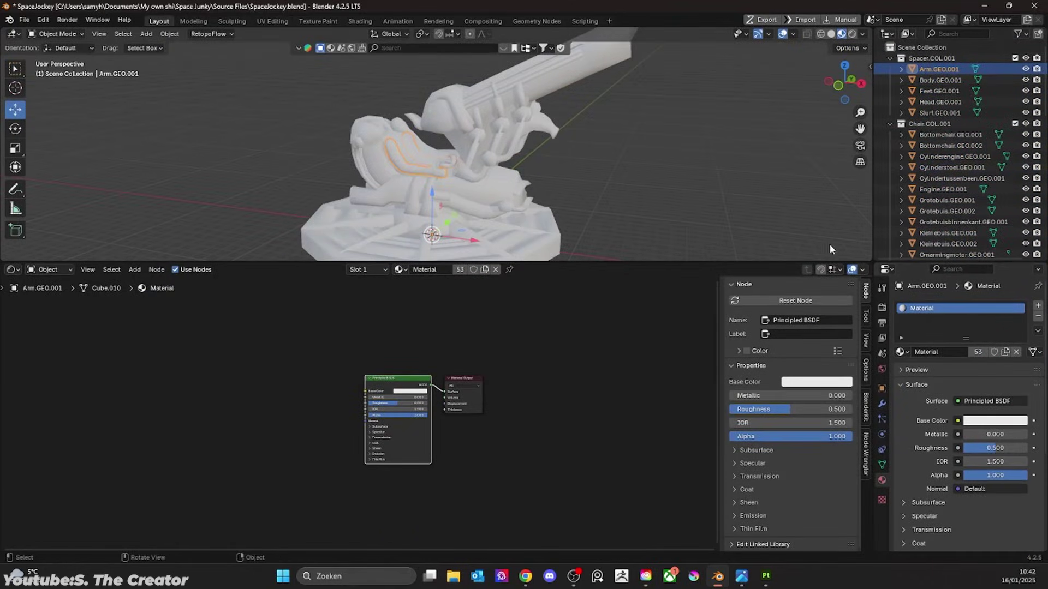
Select all objects and change options in the material specials menu
key(a)
click(1038, 331)
click(961, 355)
click(643, 233)
Attempt File > Export > FBX several times, closing the export browser each time
click(24, 19)
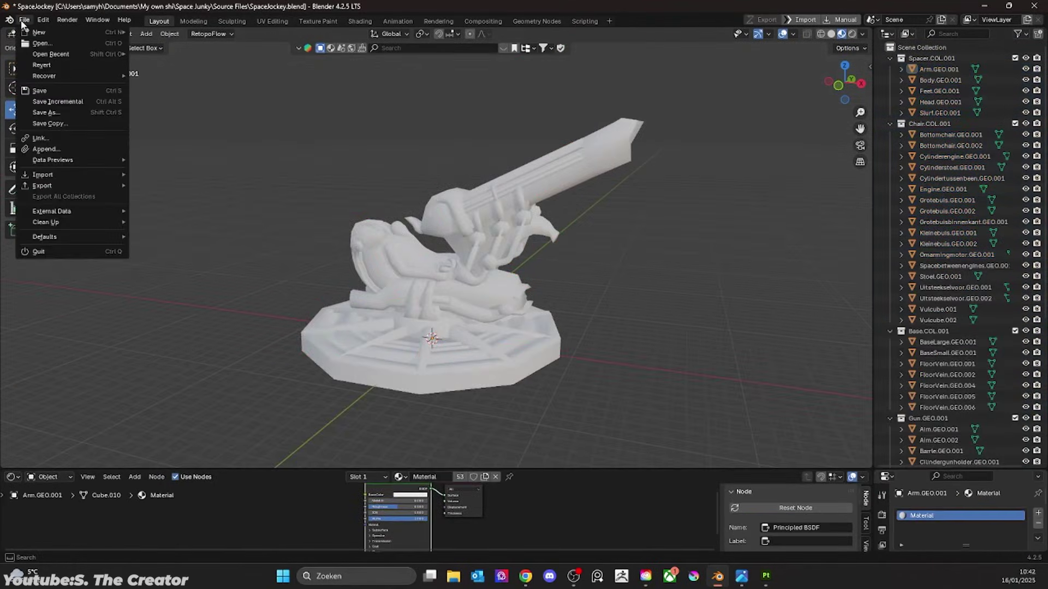
key(a)
click(24, 20)
mouse_move(109, 186)
click(164, 267)
key(Return)
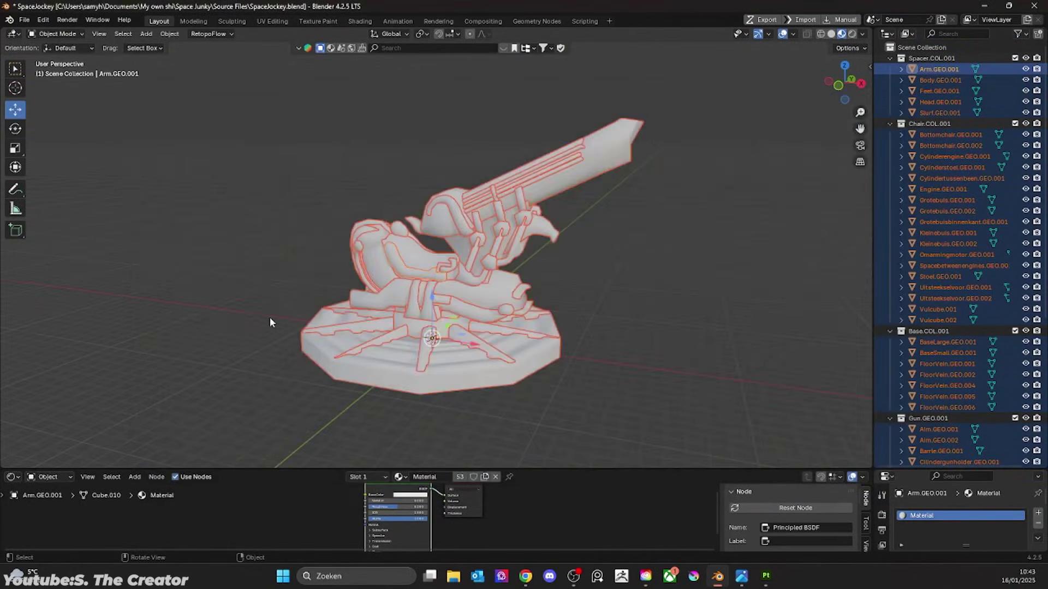
click(24, 19)
mouse_move(109, 185)
click(163, 267)
key(Return)
click(24, 20)
click(164, 268)
click(444, 152)
key(Return)
Make Arm.GEO.001 the active object to show its Multires modifier settings
key(n)
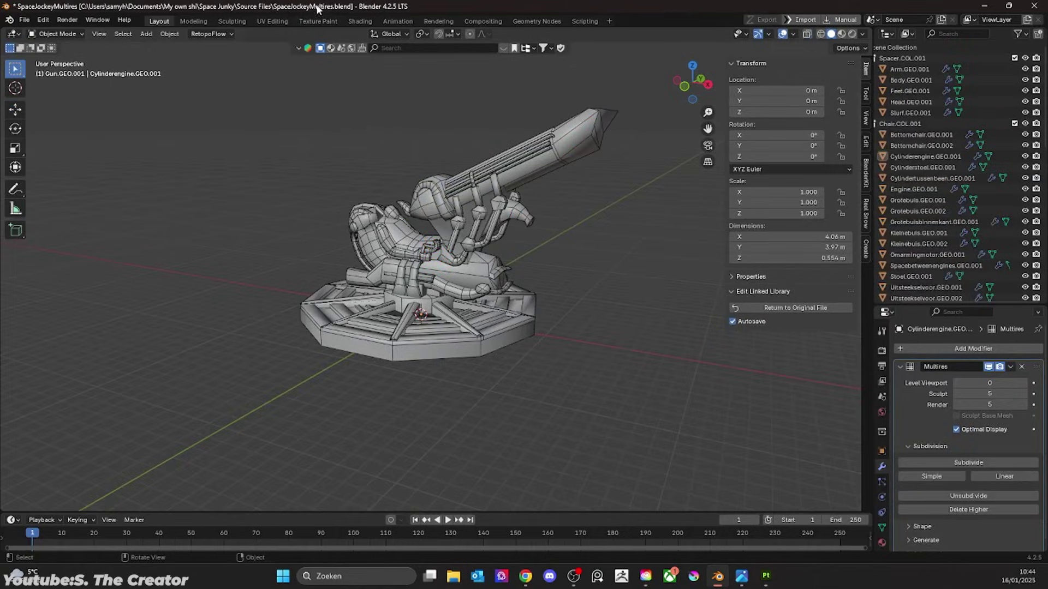
click(909, 69)
scroll(935, 213, down, 5)
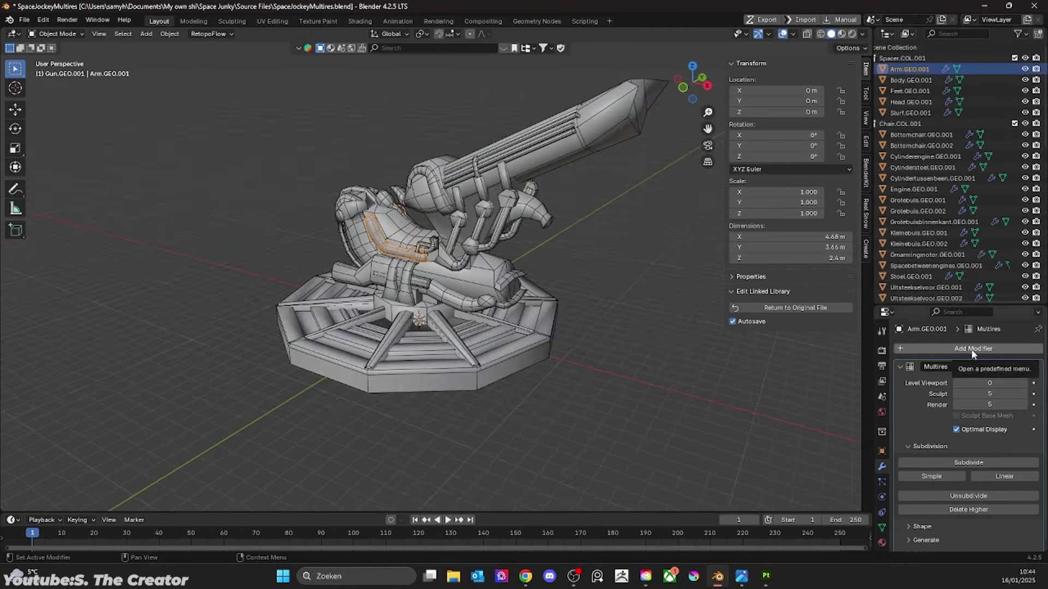
click(973, 348)
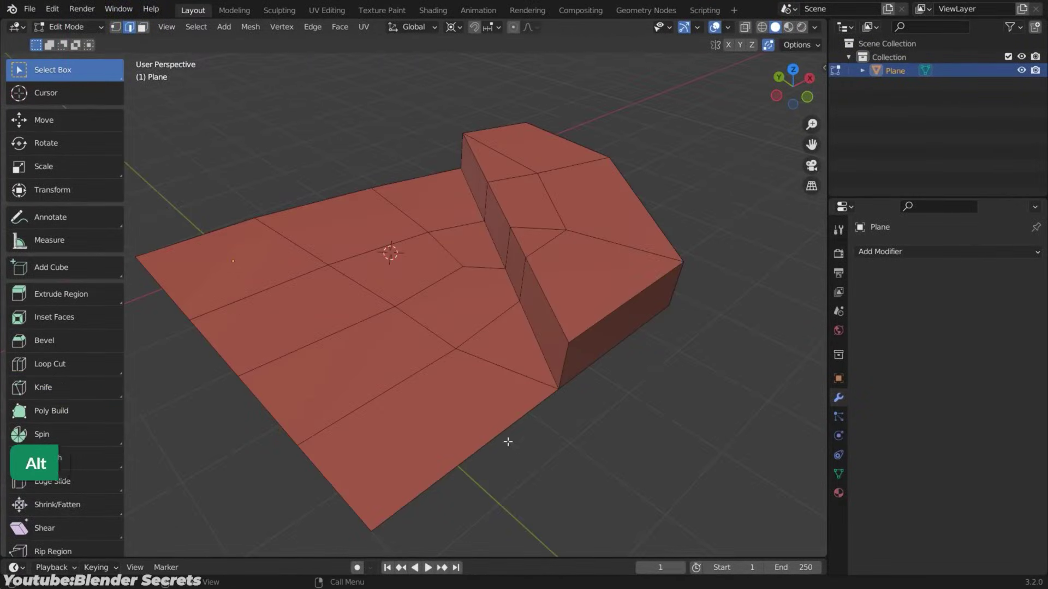
Select the plane's sharp edges and give them a full crease of 1
alt+click(491, 437)
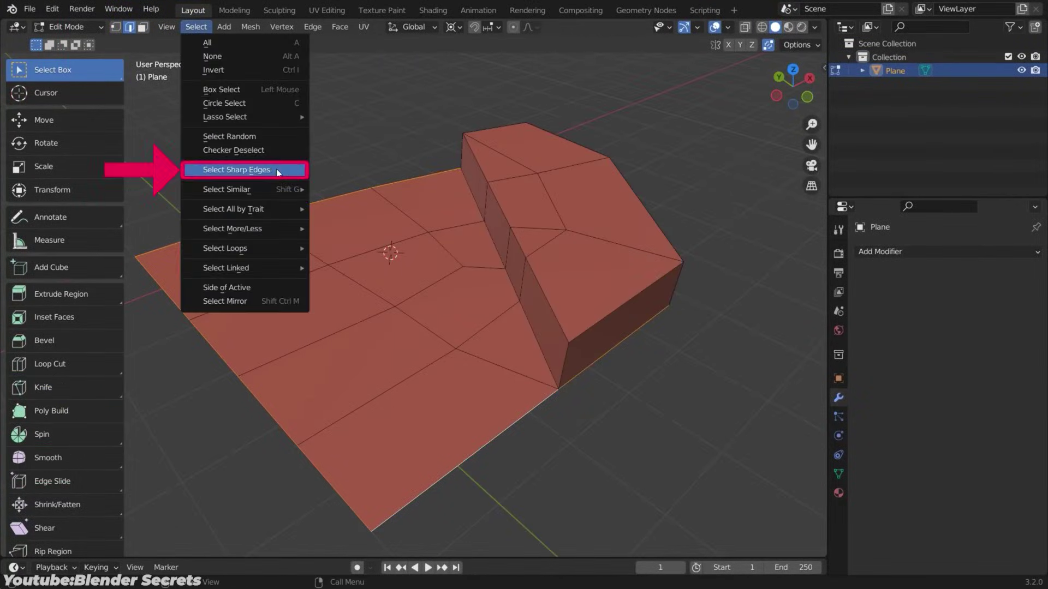
click(203, 33)
click(229, 139)
key(shift+e)
key(1)
click(270, 165)
Add and apply a Subdivision Surface modifier, then return to Edit Mode
key(Tab)
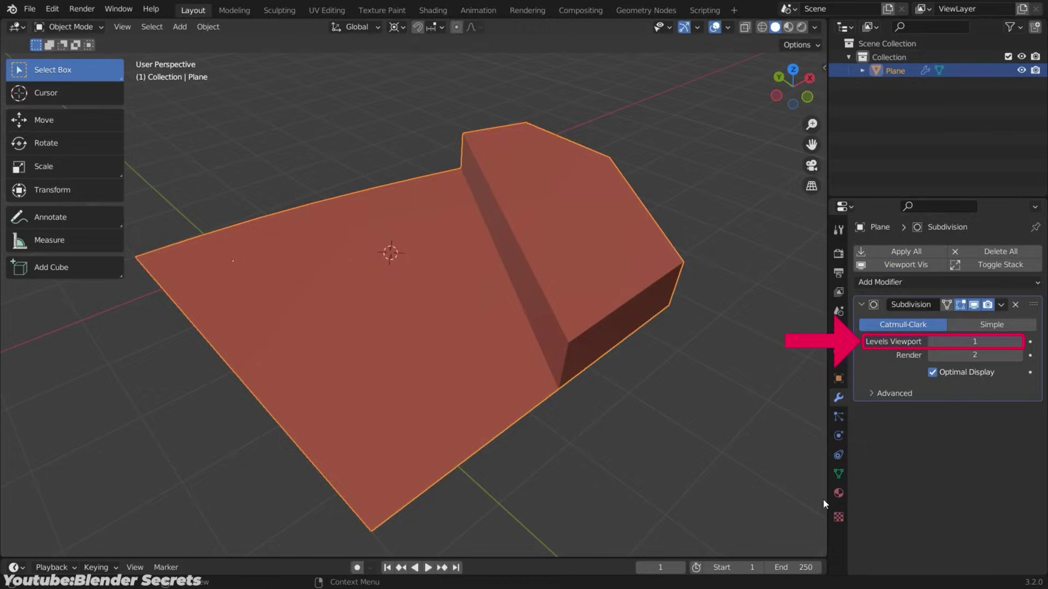
click(1011, 304)
click(944, 321)
key(Tab)
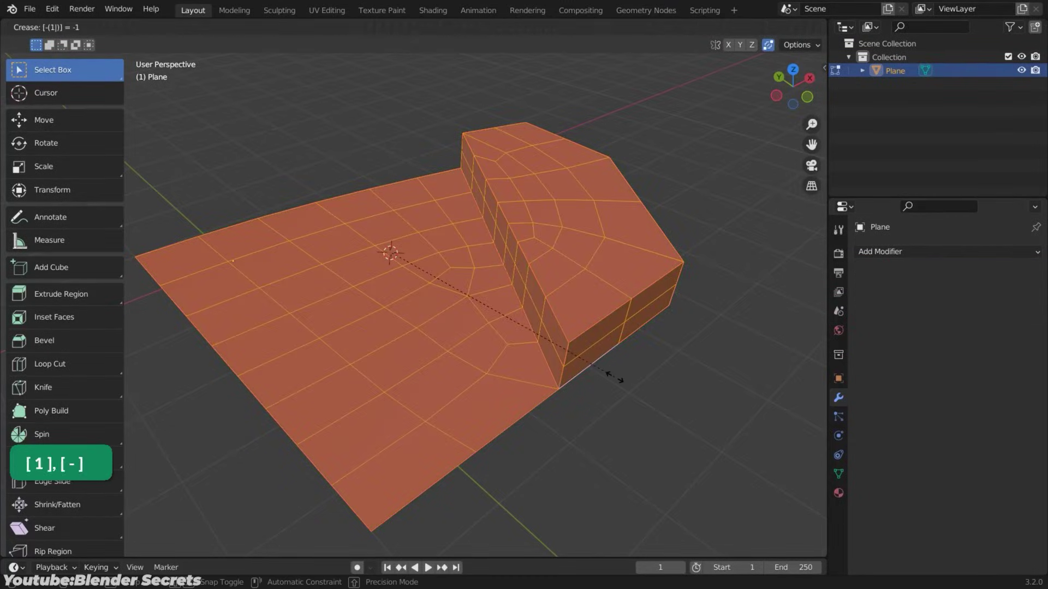
Deselect the denser mesh and start a face selection in face select mode
key(alt+a)
middle_drag(367, 391, 363, 353)
key(3)
key(c)
key(k)
click(364, 412)
Crease the sharp edges again and add one subdivision level with Ctrl+1
click(196, 27)
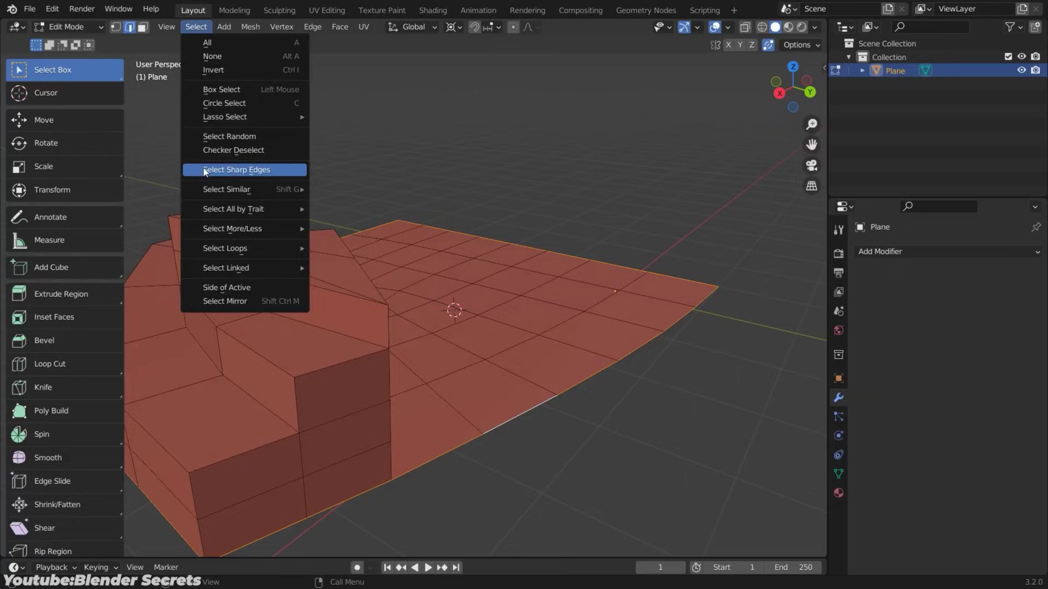
click(249, 169)
key(1)
key(Tab)
key(ctrl+1)
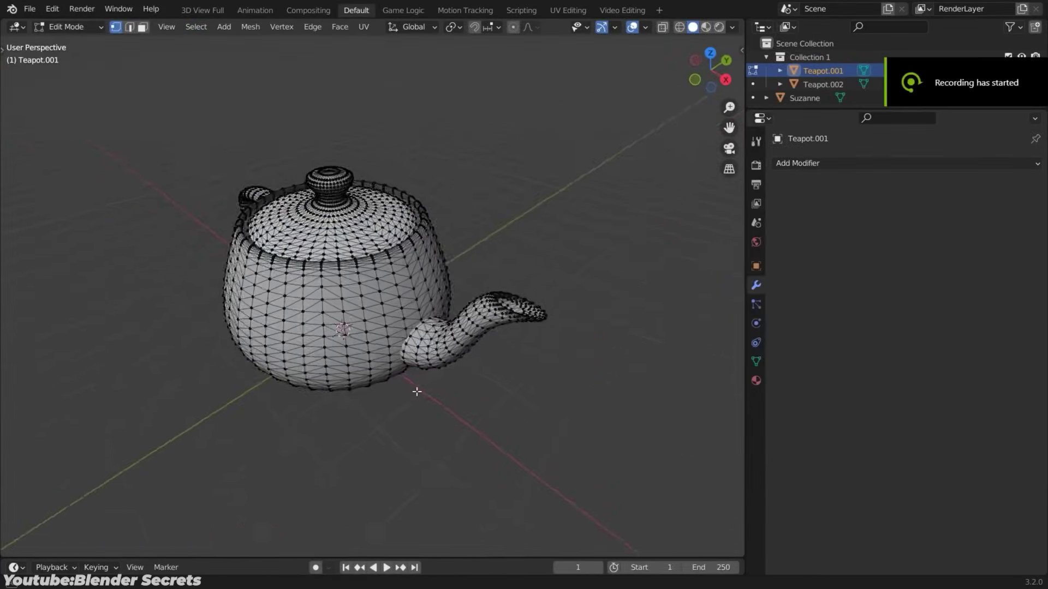
middle_drag(416, 391, 507, 371)
key(a)
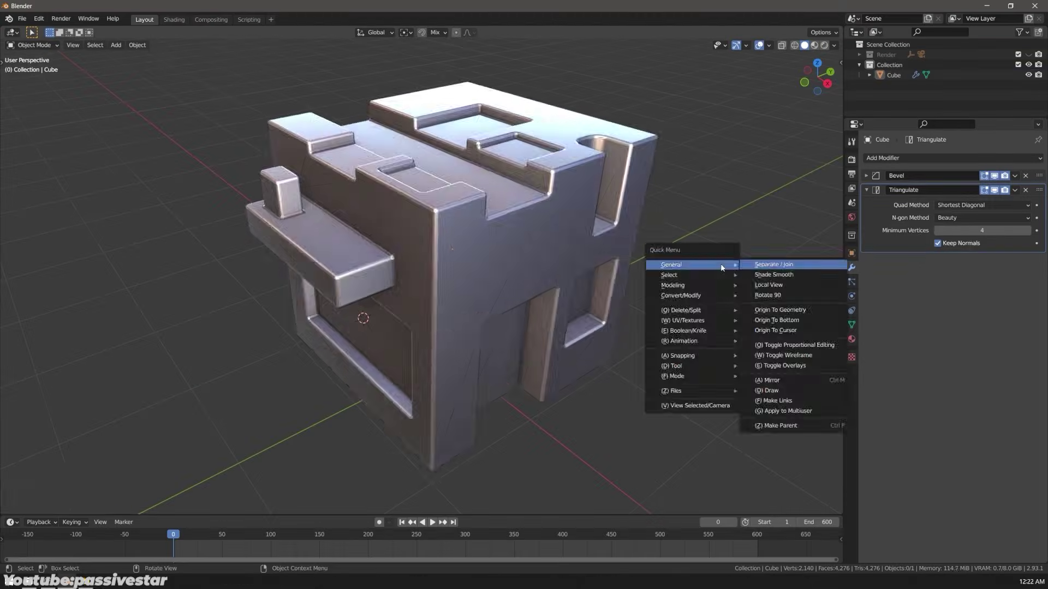
Select the two-triangle plane so it can be sculpted in Sculpt Mode with Dyntopo
click(692, 259)
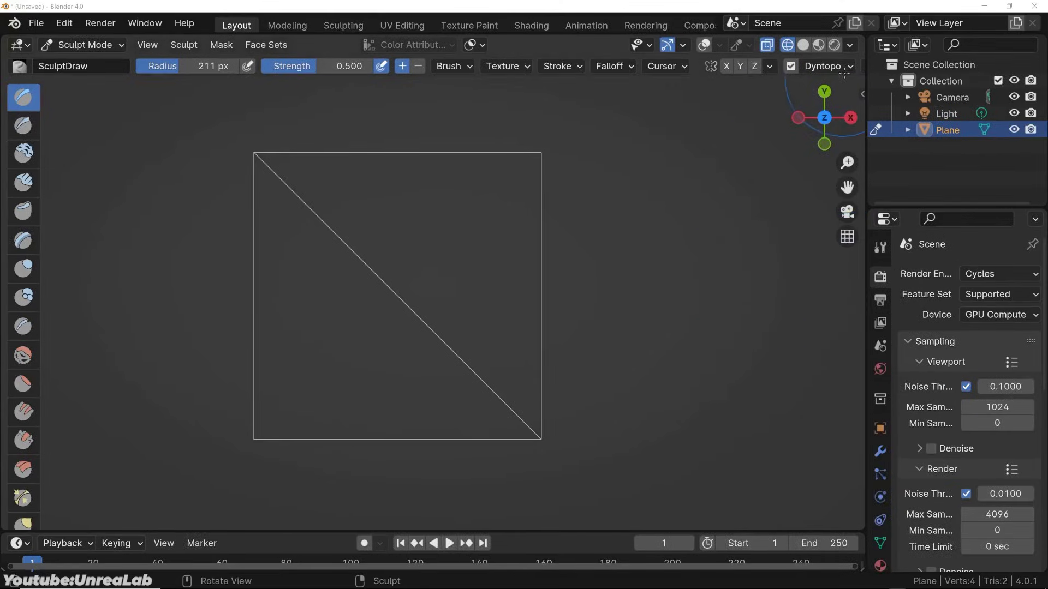
Sculpt dense Dyntopo triangles into the middle and upper right of the plane
mouse_move(333, 191)
mouse_down()
mouse_move(404, 262)
mouse_move(404, 360)
mouse_move(415, 355)
mouse_up()
scroll(445, 268, up, 3)
mouse_move(433, 241)
mouse_down()
mouse_move(540, 142)
mouse_move(444, 222)
mouse_up()
scroll(445, 222, down, 3)
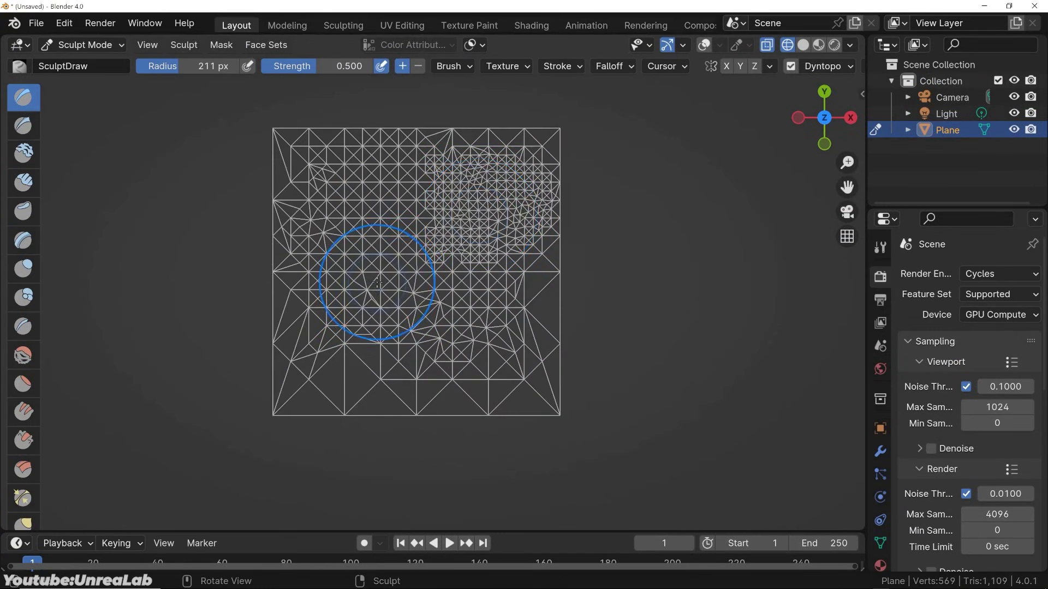
Densify the plane's lower-left area, then view the Dyntopo Detail Size settings
scroll(327, 304, up, 2)
drag(350, 295, 304, 409)
scroll(304, 409, up, 3)
drag(216, 386, 293, 386)
scroll(292, 386, down, 2)
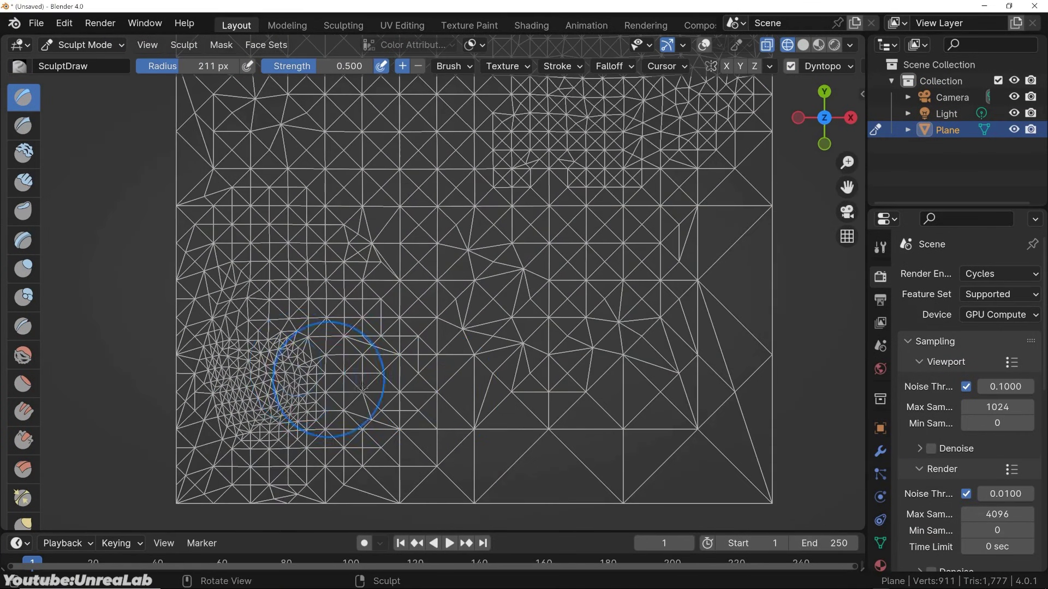
scroll(464, 359, down, 3)
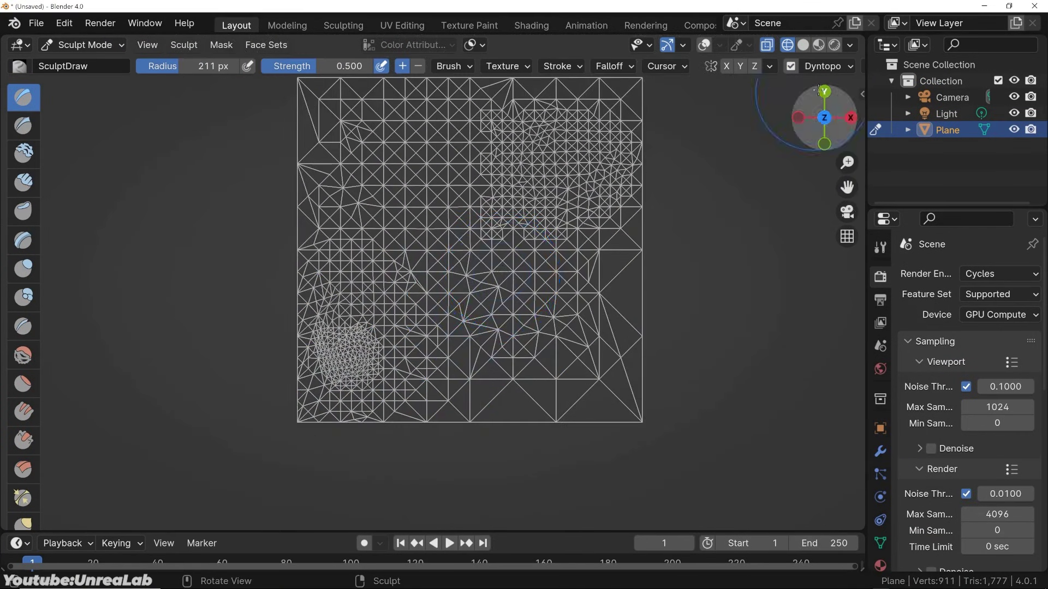
click(851, 66)
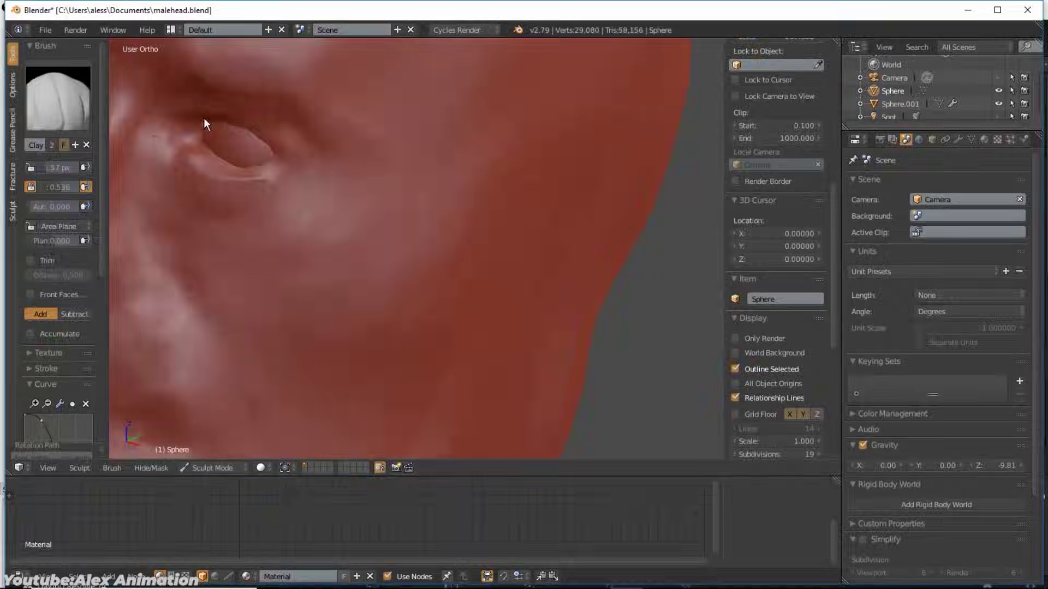
middle_drag(204, 117, 476, 198)
Shape the head's mouth, nose bridge, nostril and upper lip with clay strokes
drag(471, 195, 441, 297)
mouse_move(441, 297)
middle_down()
mouse_move(533, 299)
mouse_move(603, 142)
middle_up()
mouse_move(604, 142)
mouse_down()
mouse_move(613, 216)
mouse_move(558, 264)
mouse_up()
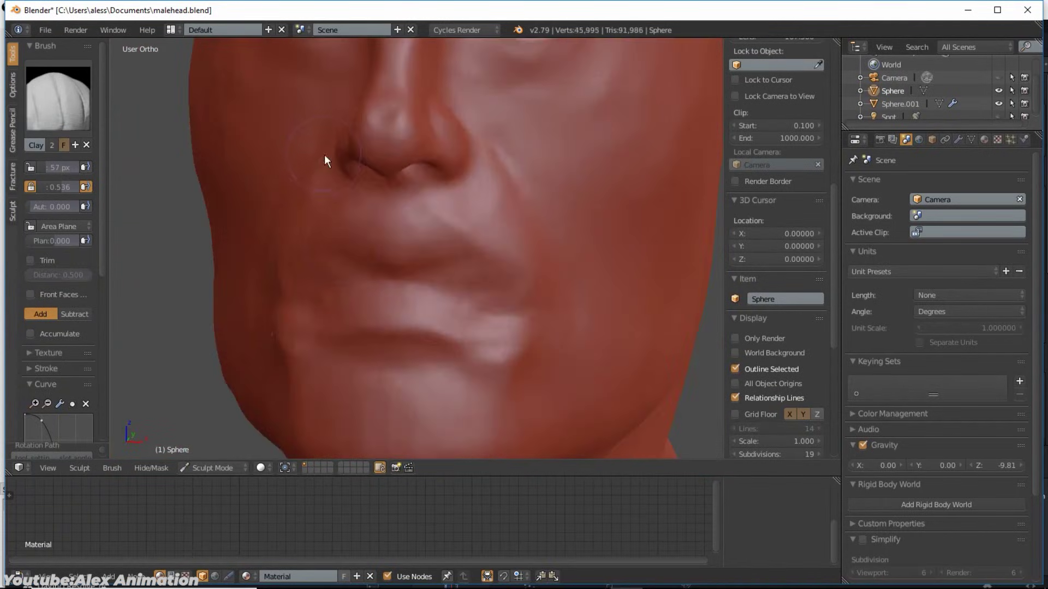
mouse_move(324, 159)
mouse_down()
mouse_move(376, 227)
mouse_move(356, 325)
mouse_move(449, 326)
mouse_up()
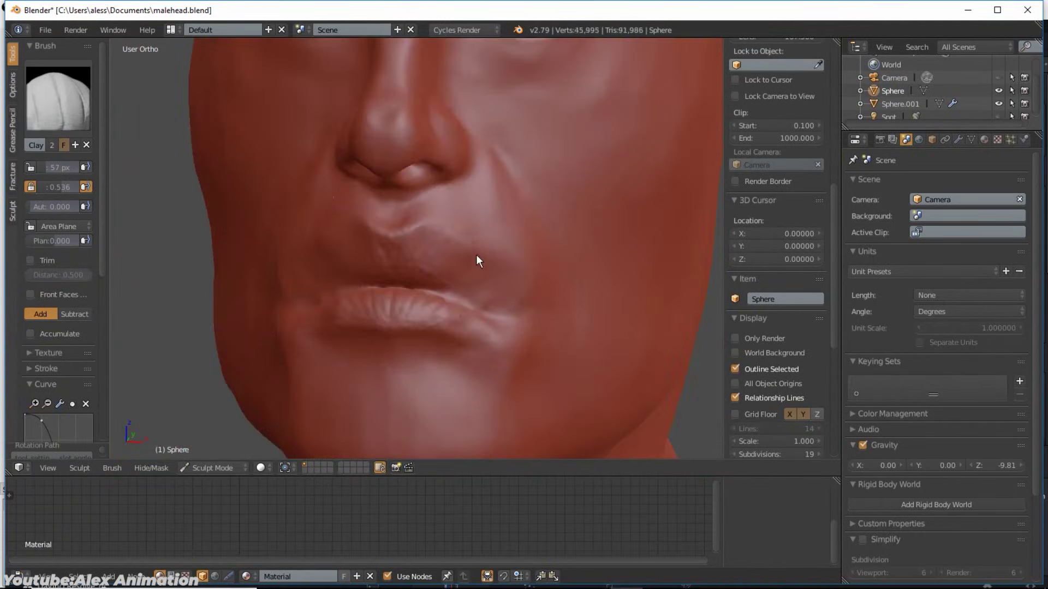
mouse_move(475, 269)
mouse_down()
mouse_move(486, 267)
mouse_move(502, 298)
mouse_up()
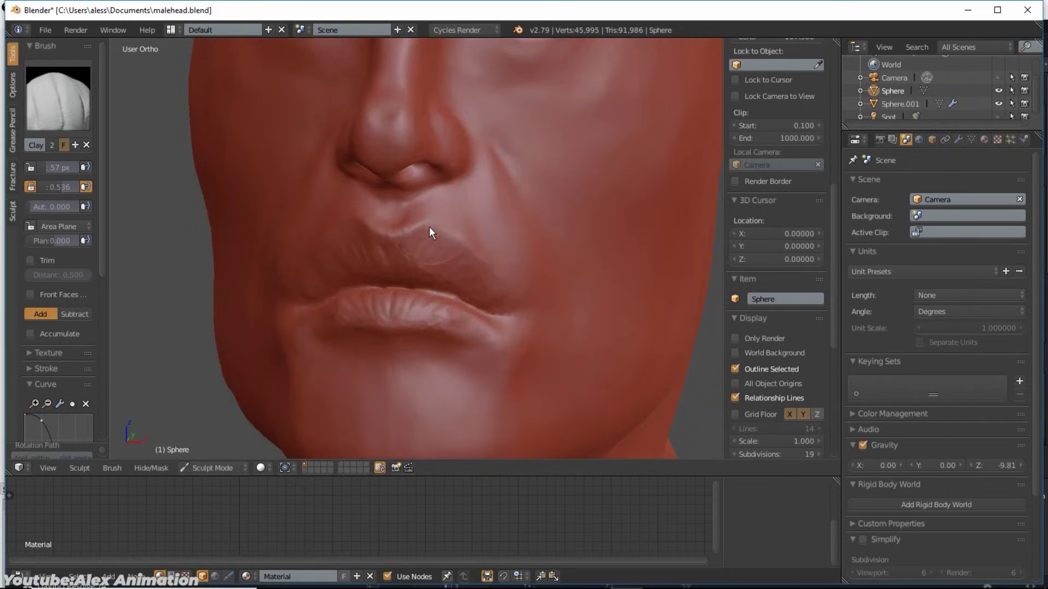
scroll(420, 267, down, 4)
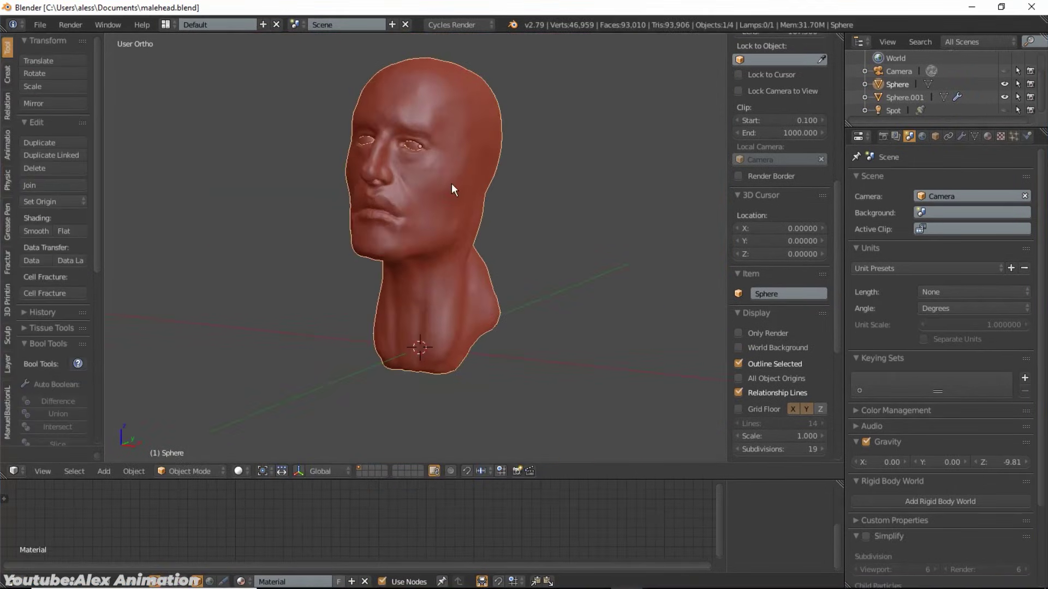
scroll(466, 237, up, 3)
Inspect the head's mesh wireframe in Edit Mode, orbiting around the neck
key(Tab)
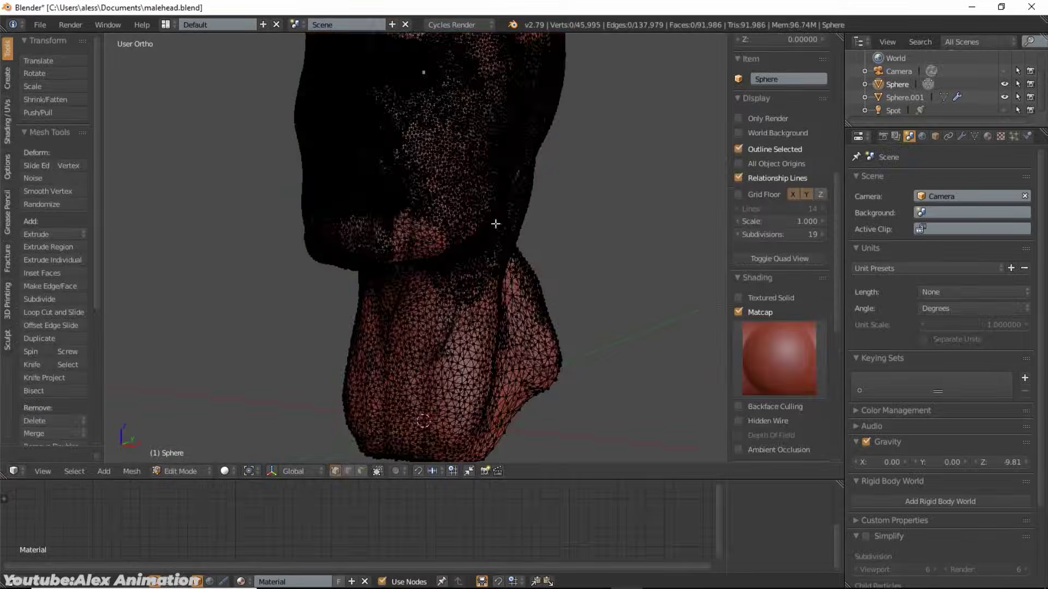
middle_drag(465, 234, 460, 293)
scroll(487, 311, up, 2)
scroll(388, 317, up, 1)
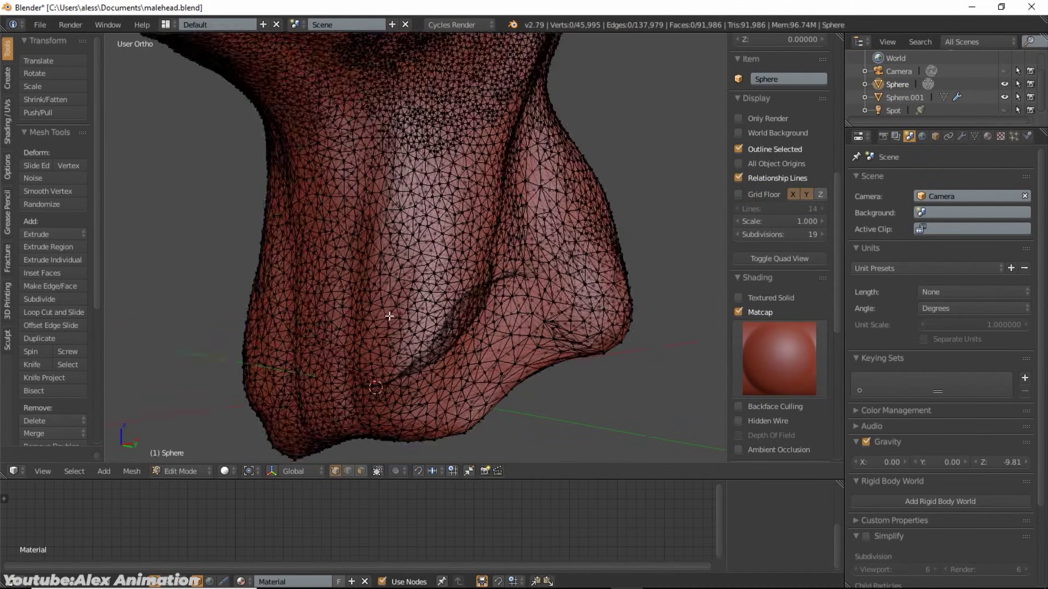
scroll(388, 317, up, 1)
scroll(419, 317, up, 1)
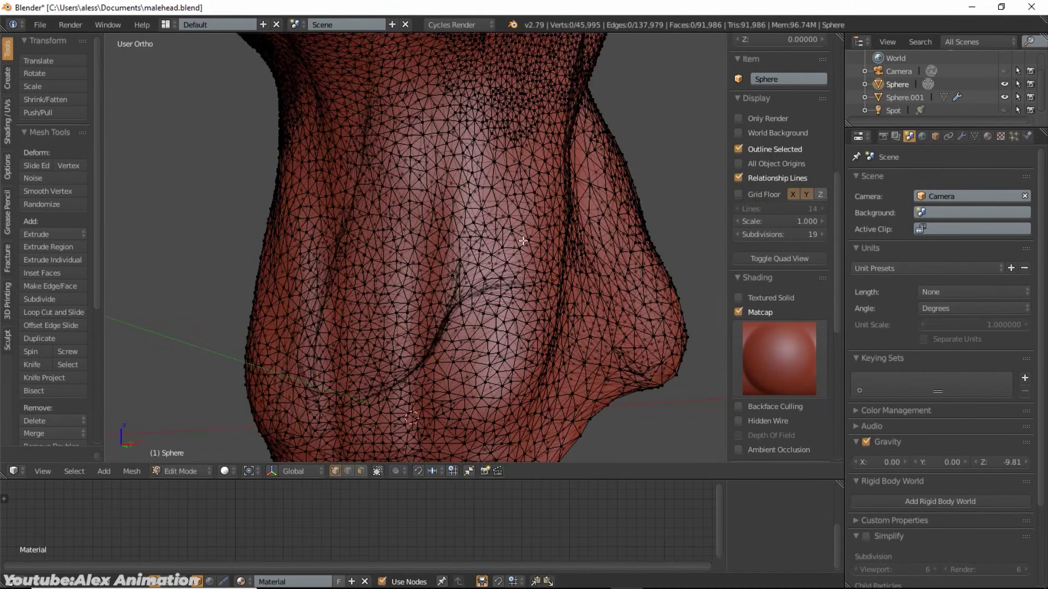
scroll(500, 238, down, 1)
middle_drag(501, 238, 507, 262)
Return to the solid view and snap to a straight front view
key(Tab)
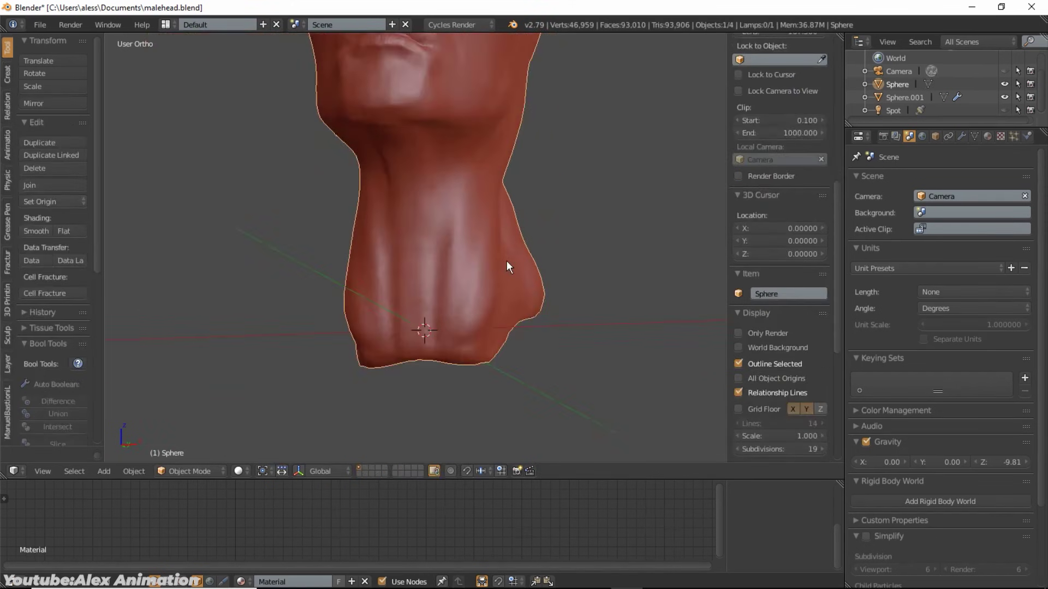
key(KP_1)
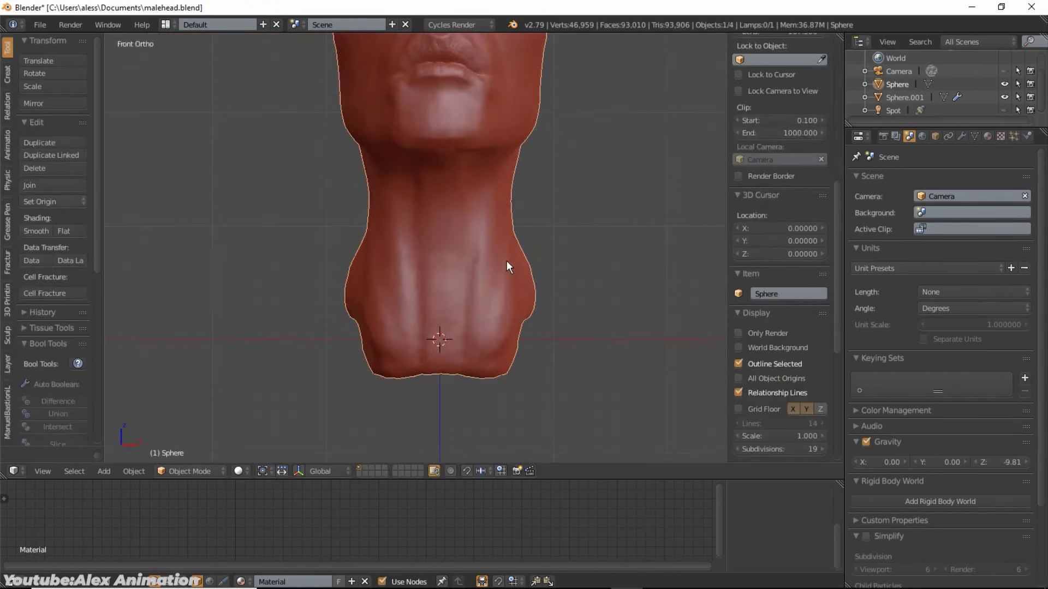
scroll(507, 260, down, 4)
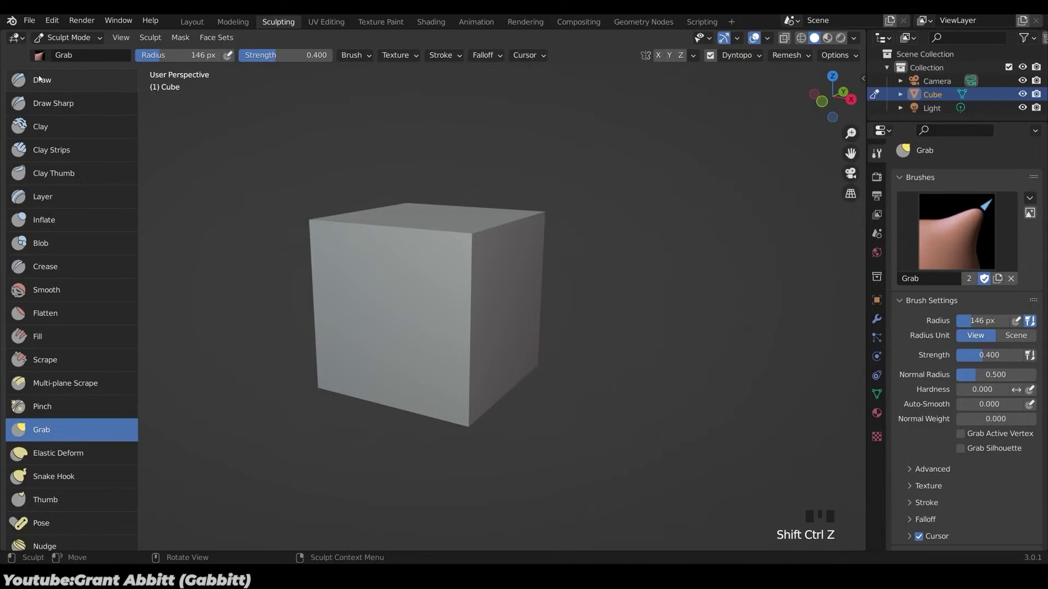
Sculpt an S-shaped raised ridge on the cube face with the Draw brush at 81 px
click(42, 80)
key(f)
mouse_move(403, 270)
mouse_down()
mouse_move(438, 297)
mouse_move(427, 329)
mouse_move(392, 345)
mouse_move(441, 372)
mouse_up()
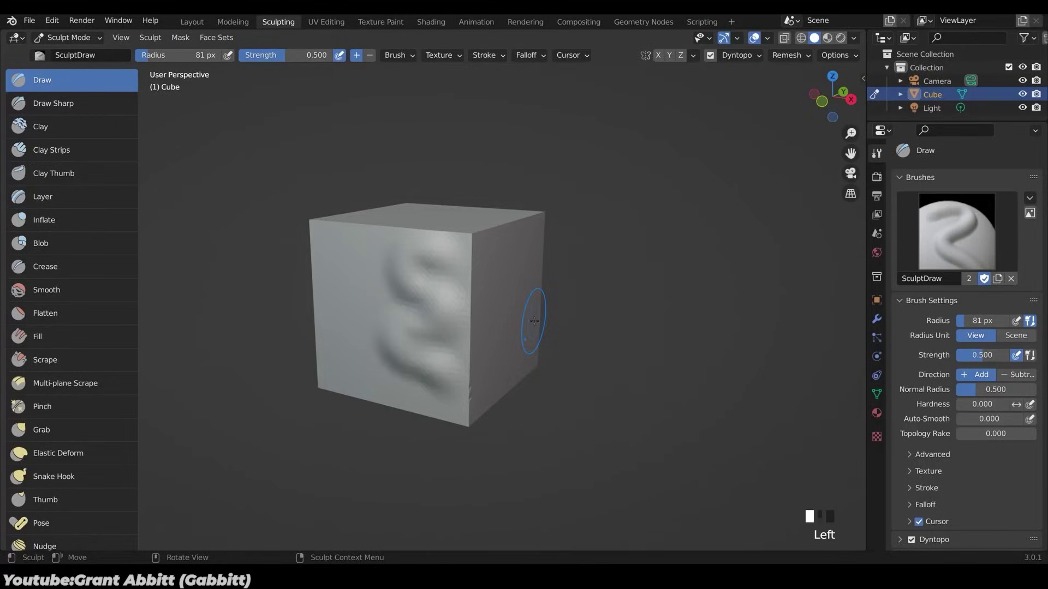
Open the Viewport Overlays options to turn on vertex and triangle Statistics
click(768, 39)
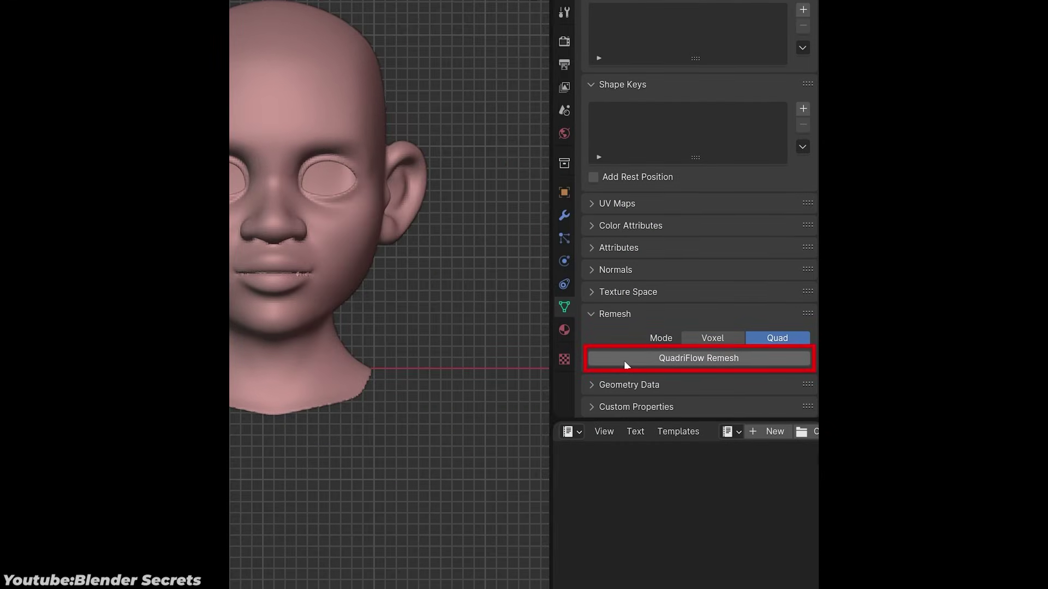
QuadriFlow-remesh the stylized head to 4000 faces and show the wireframe
click(624, 360)
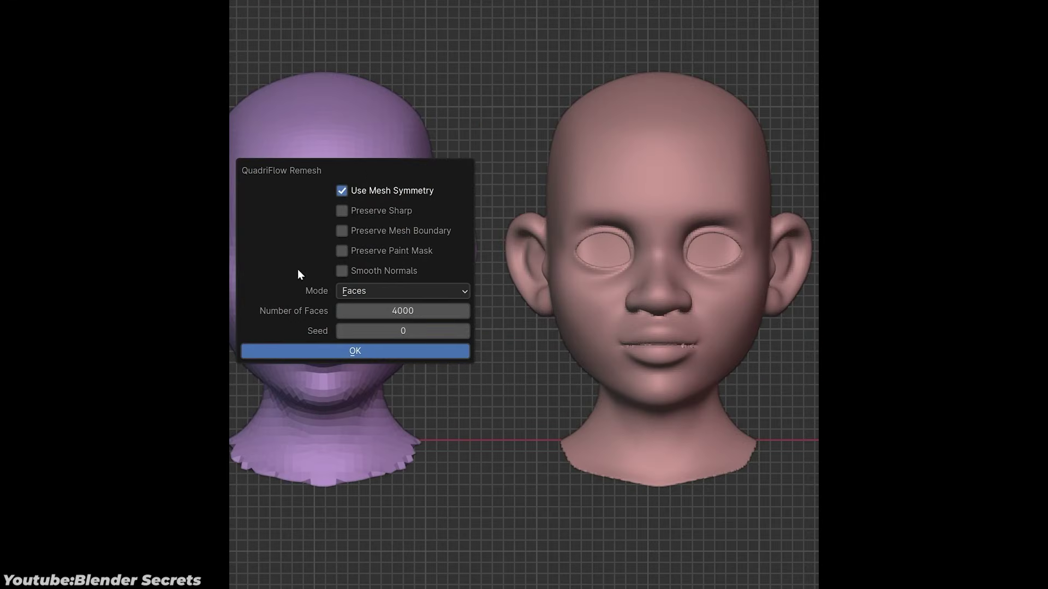
click(325, 349)
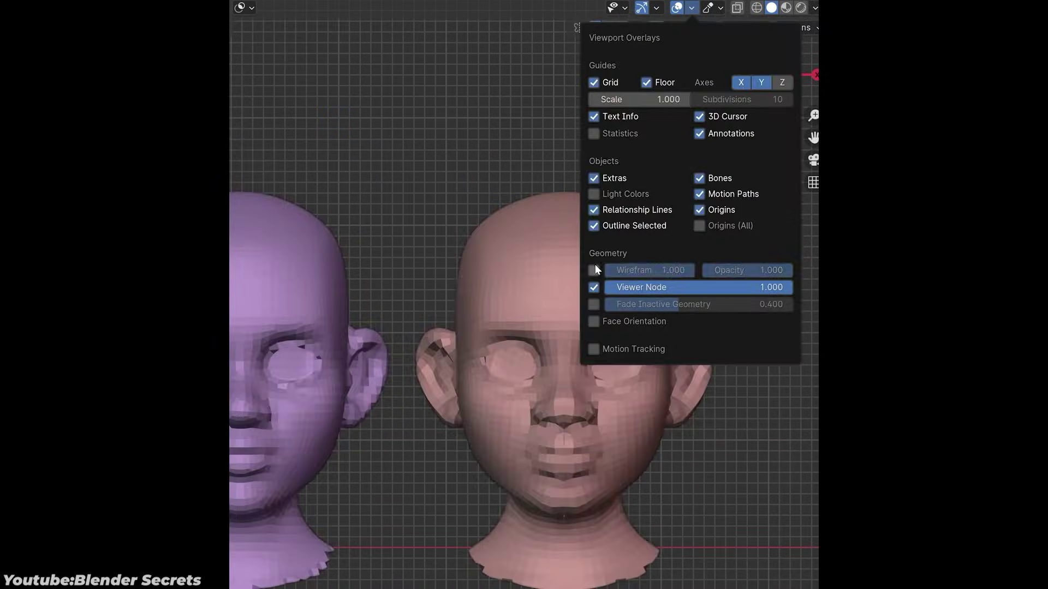
click(594, 270)
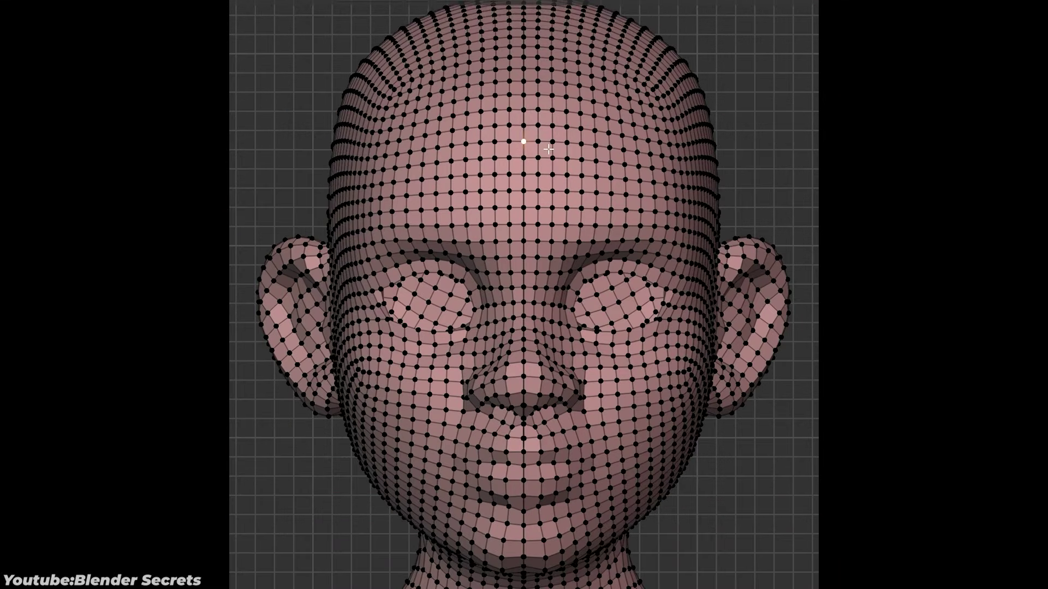
Select all vertices and merge overlapping ones by distance
key(a)
key(m)
click(622, 227)
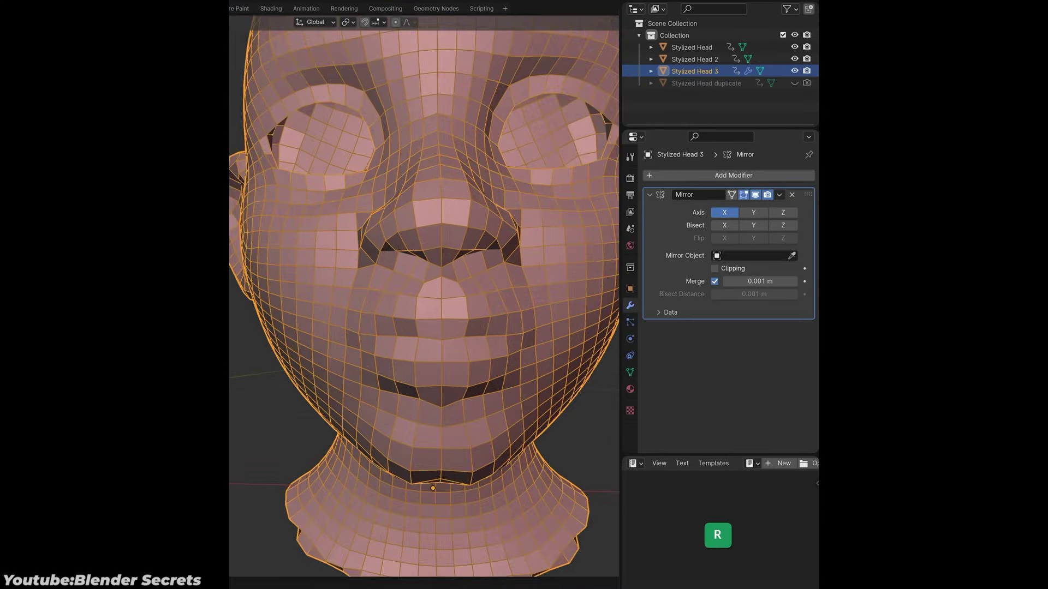
scroll(424, 294, down, 2)
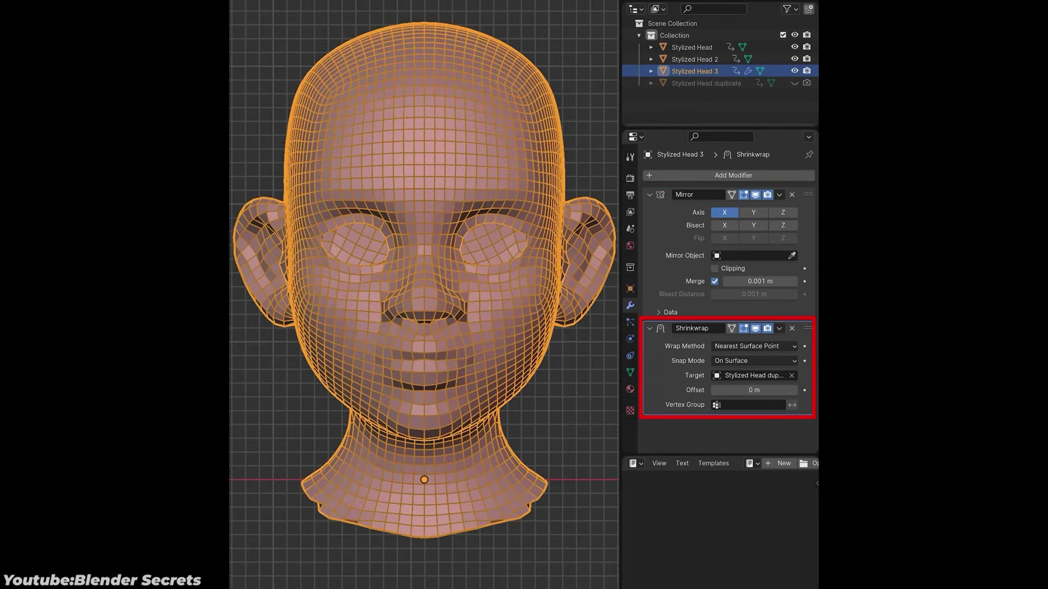
Deselect the head and toggle the Shrinkwrap modifier on and off to compare shapes
key(alt+a)
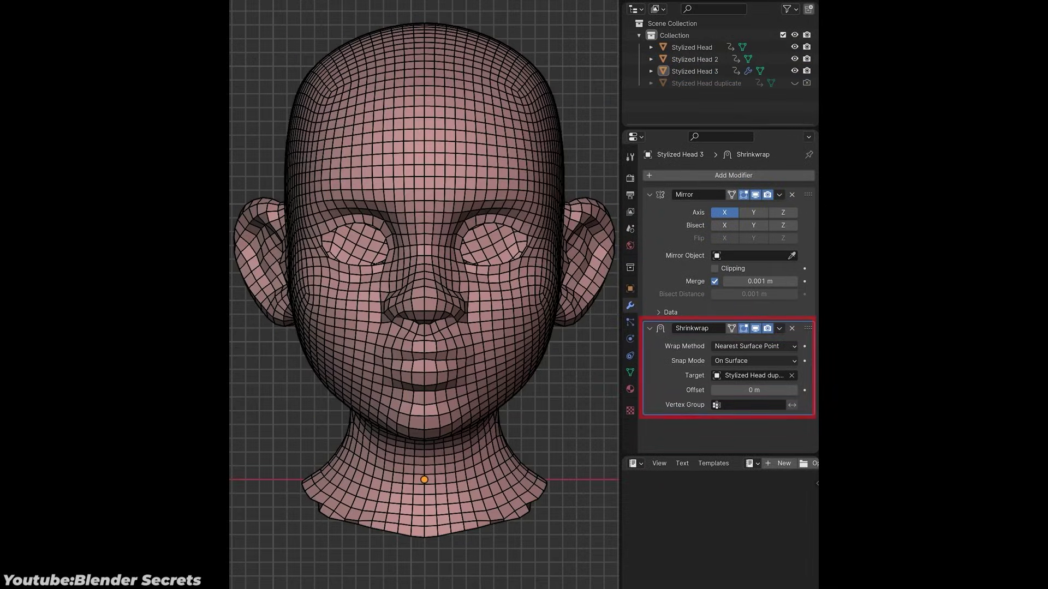
click(756, 329)
click(755, 329)
click(755, 328)
click(755, 328)
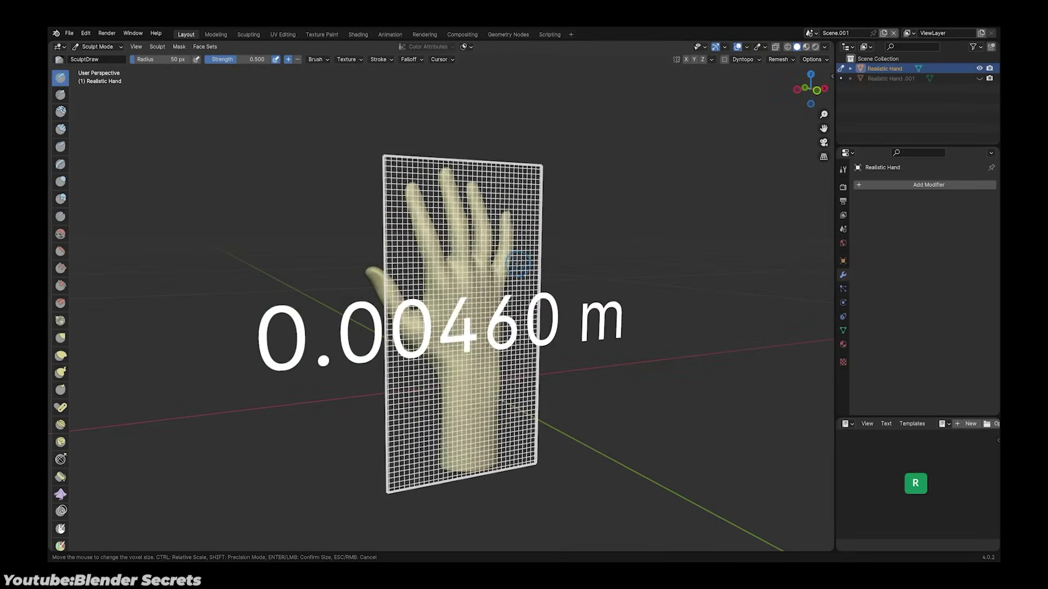
Set the voxel size to 0.0026 m and voxel-remesh the hand
click(520, 265)
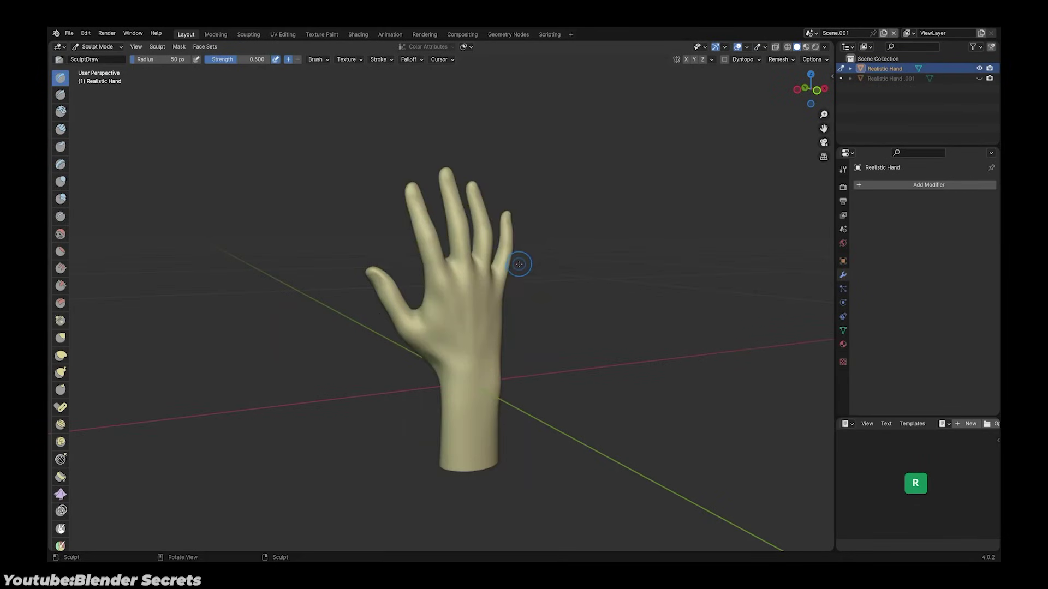
key(ctrl+r)
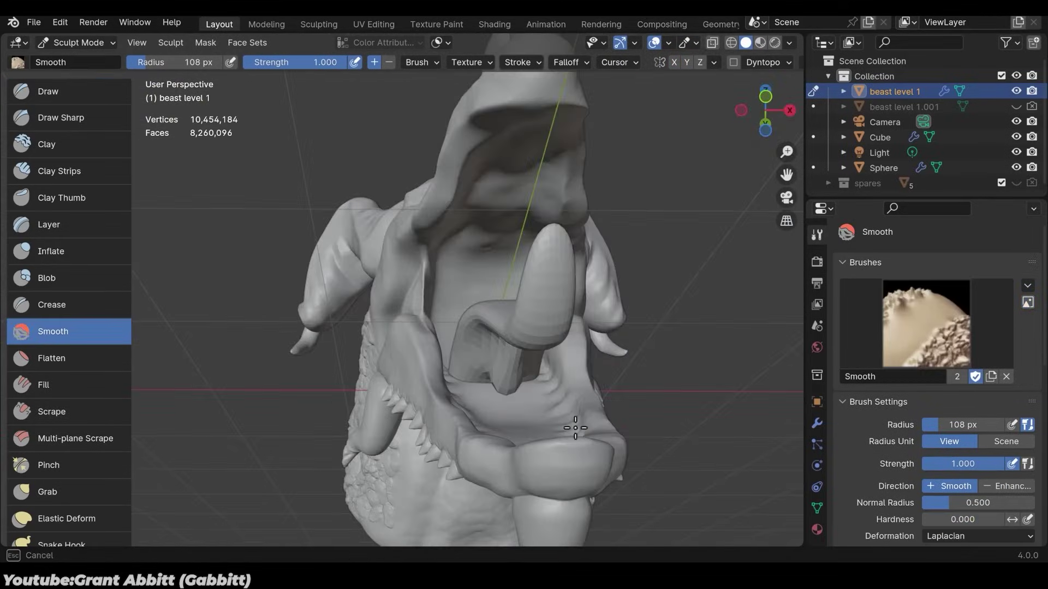
Pick the tooth 1 texture brush, adjust its Strength, then raise the body's Multires viewport level
middle_drag(574, 427, 648, 451)
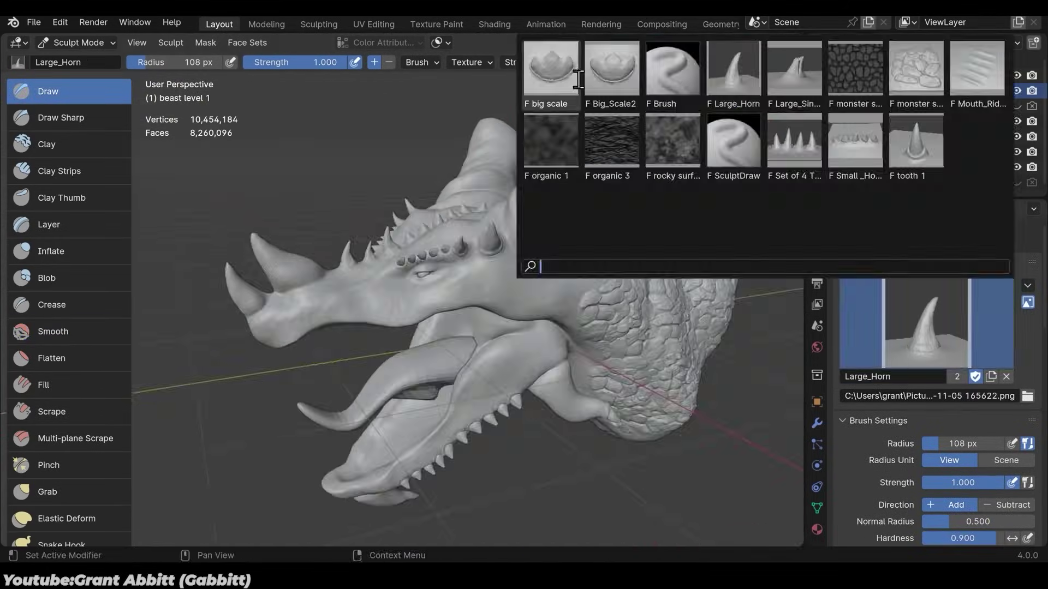
click(916, 142)
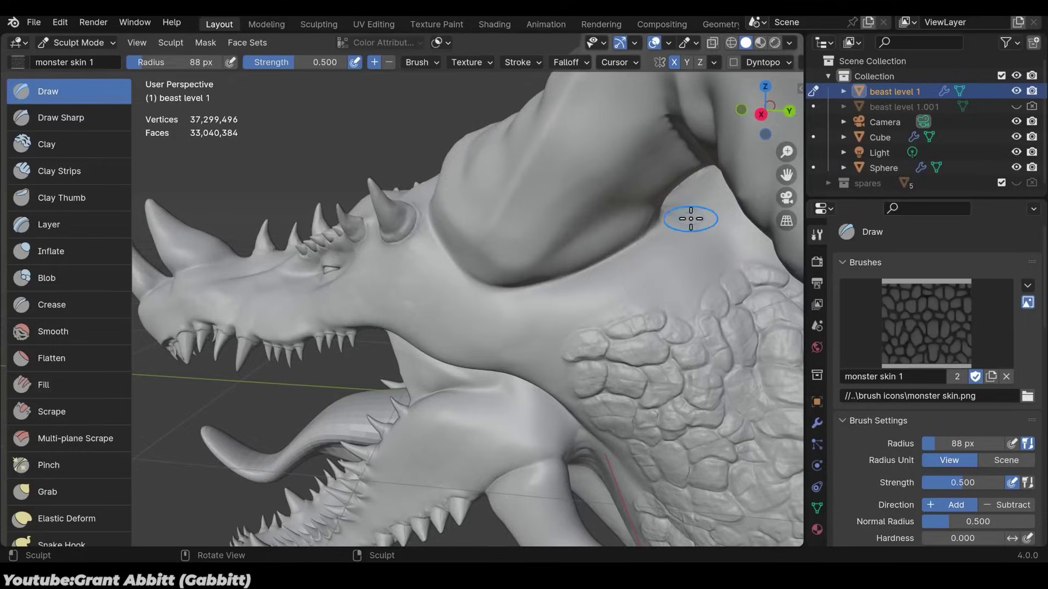
key(shift+f)
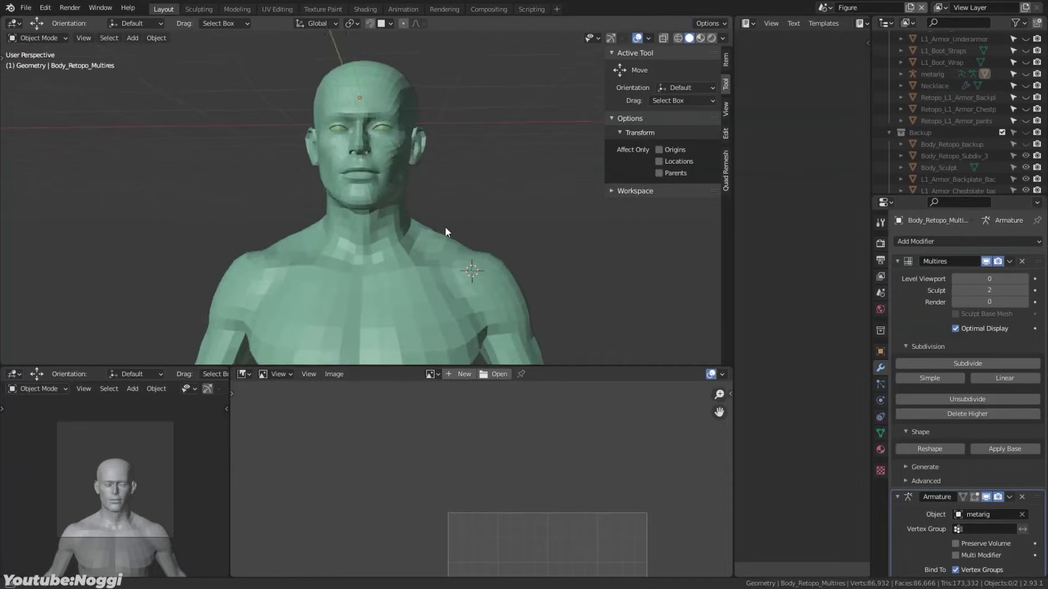
middle_drag(446, 232, 458, 245)
click(457, 244)
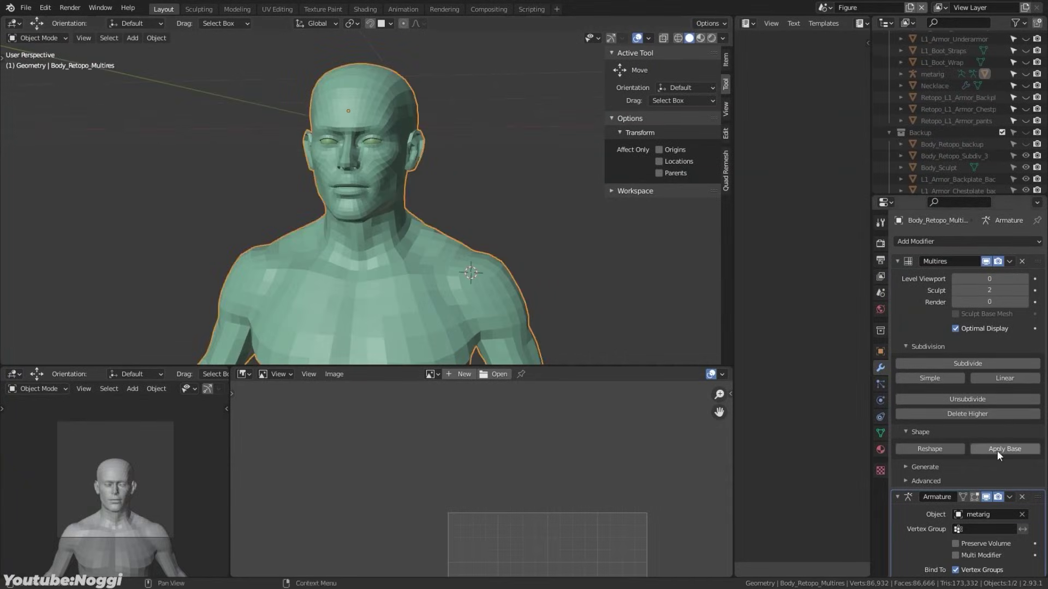
Set Multires viewport level to 3, then rotate upper_arm.L forward and raise thigh.L
click(1025, 280)
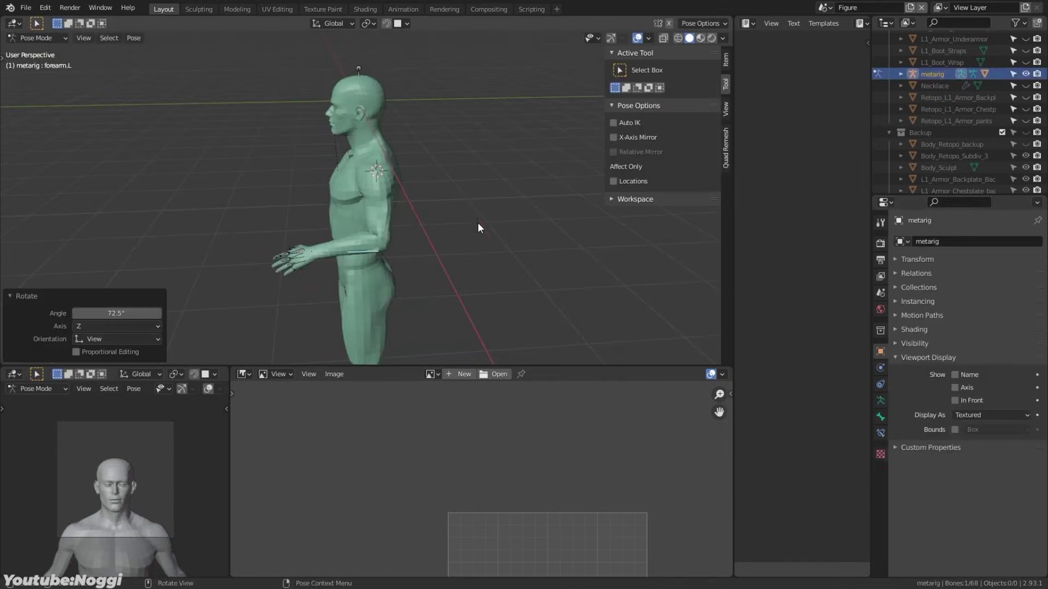
key(r)
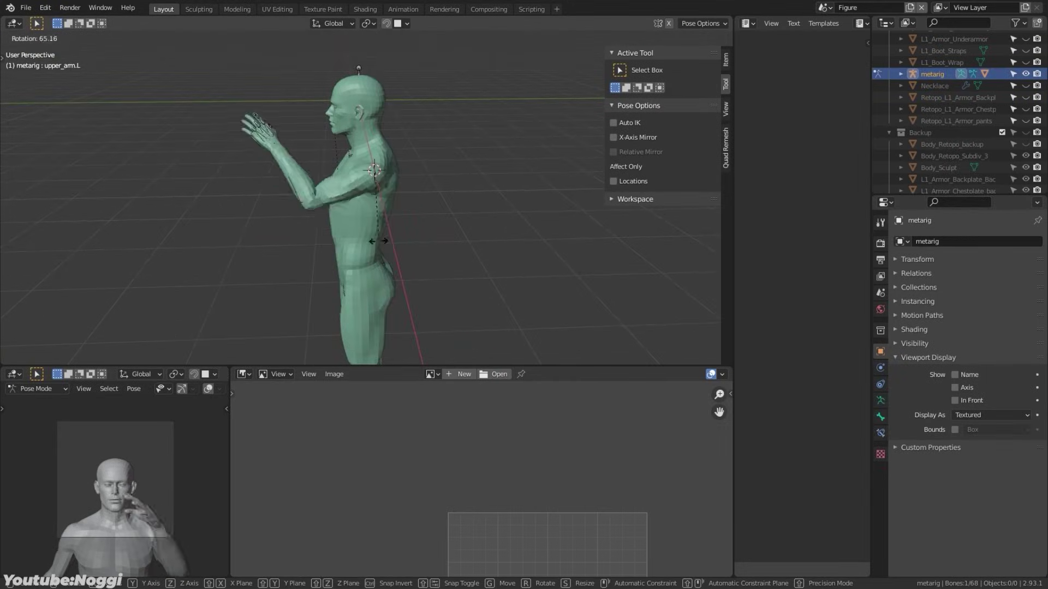
click(307, 185)
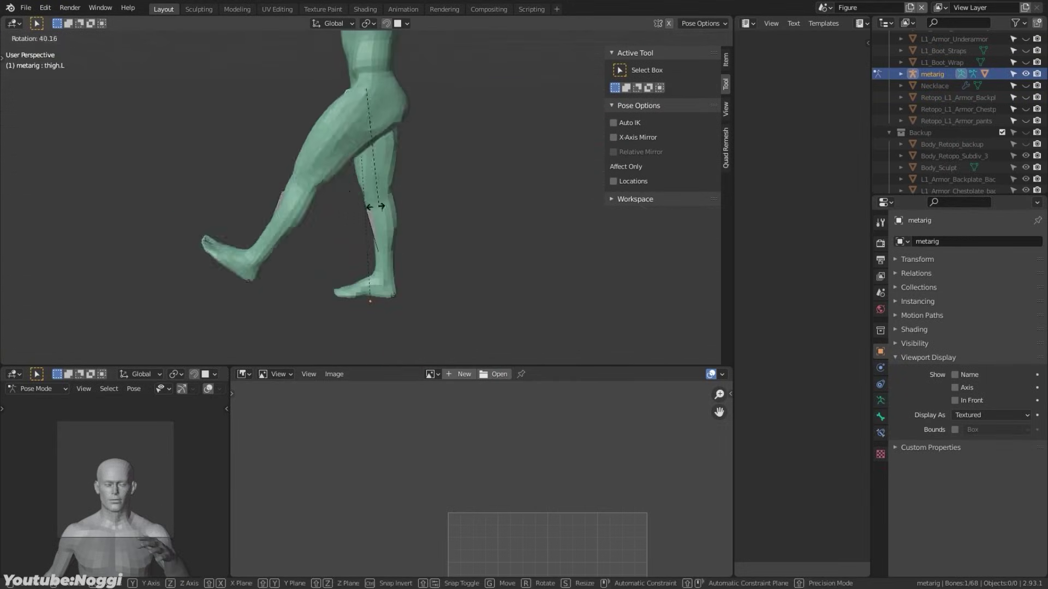
click(352, 193)
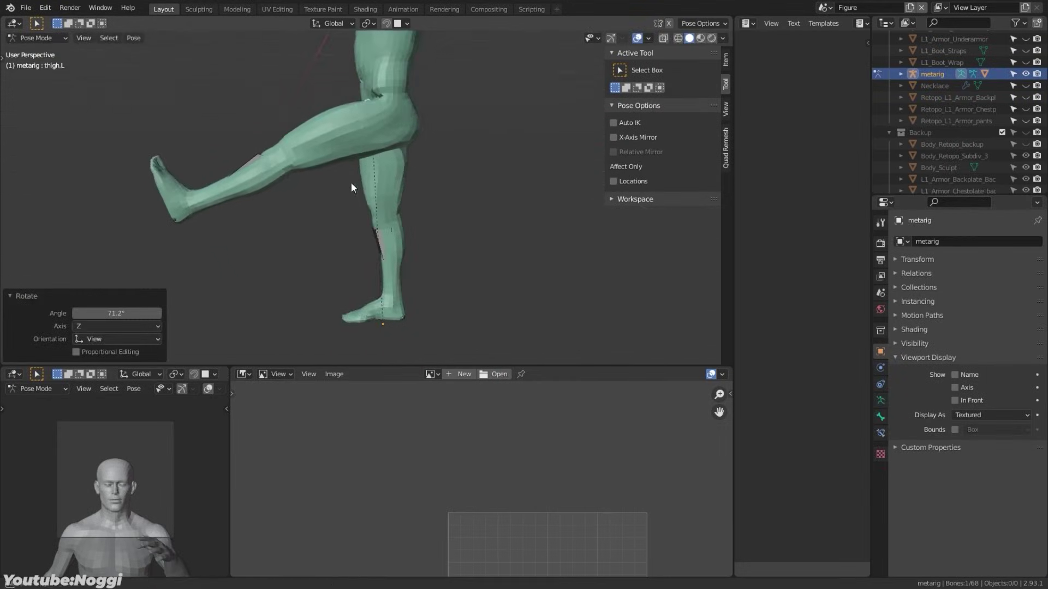
Bend the left knee by rotating shin.L, then orbit to a front view
click(356, 180)
key(r)
click(369, 195)
middle_drag(368, 195, 391, 268)
mouse_move(483, 234)
middle_down()
mouse_move(477, 250)
mouse_move(467, 227)
middle_up()
Rotate the right shoulder bone 14° and tilt the head bone
click(466, 227)
key(r)
click(459, 235)
scroll(444, 286, down, 4)
scroll(394, 155, up, 6)
click(394, 155)
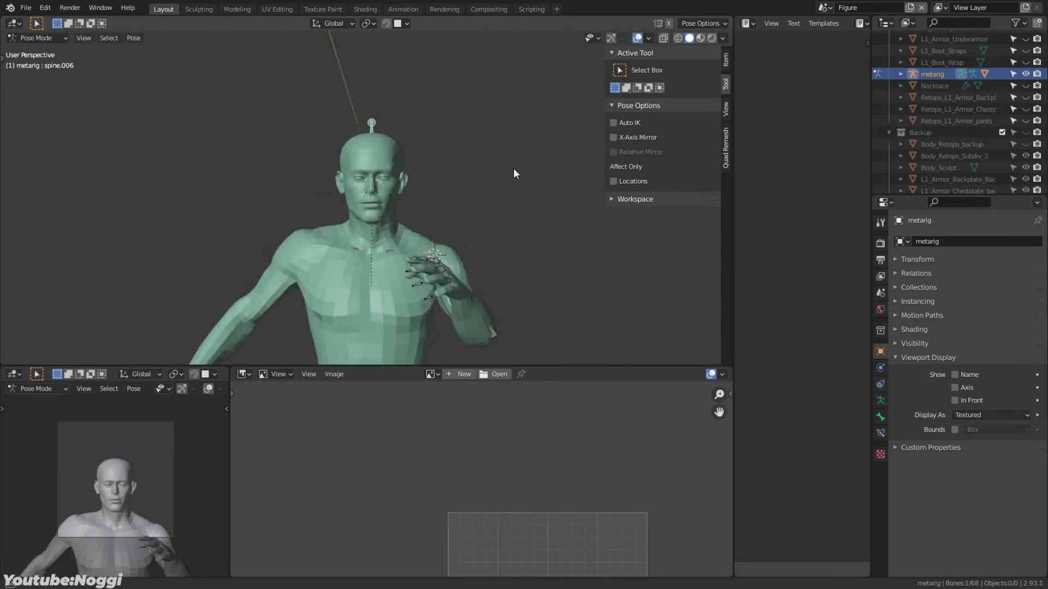
key(r)
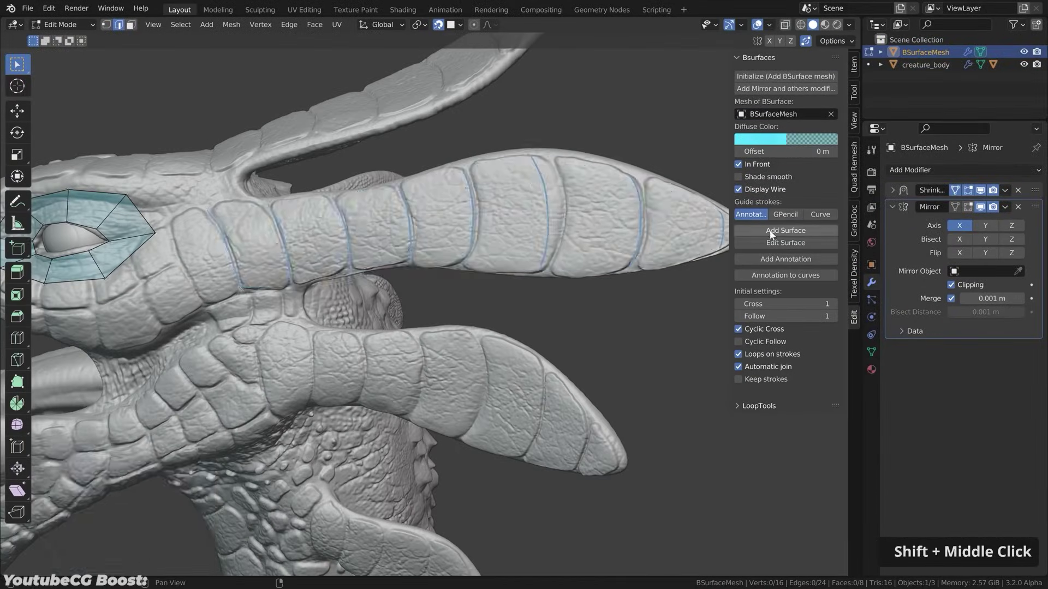
Lay a BSurfaces quad strip along the horn and adjust loop cuts in the eye ring
click(786, 231)
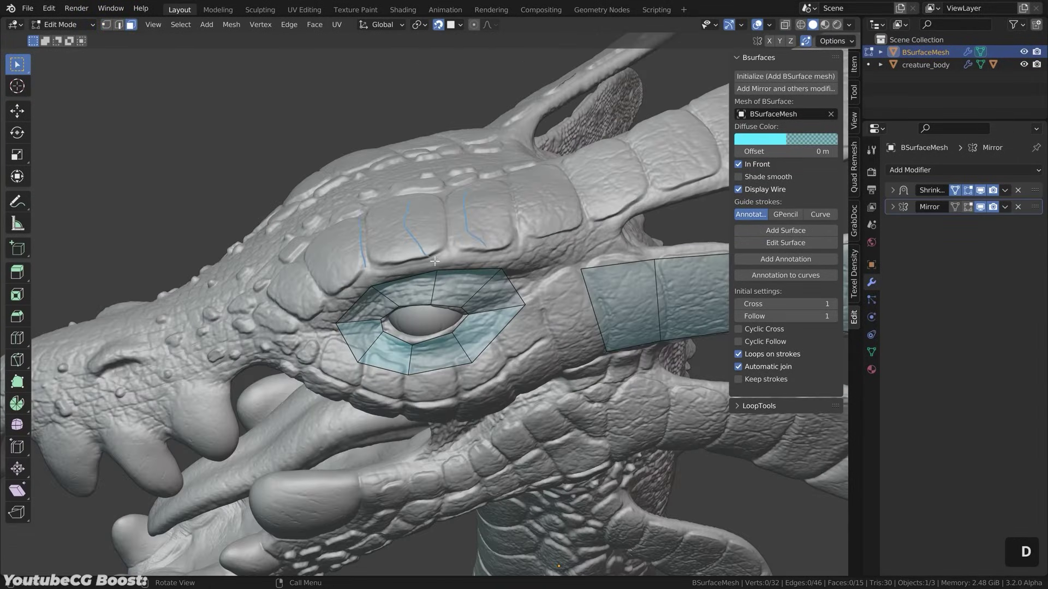
drag(17, 202, 71, 285)
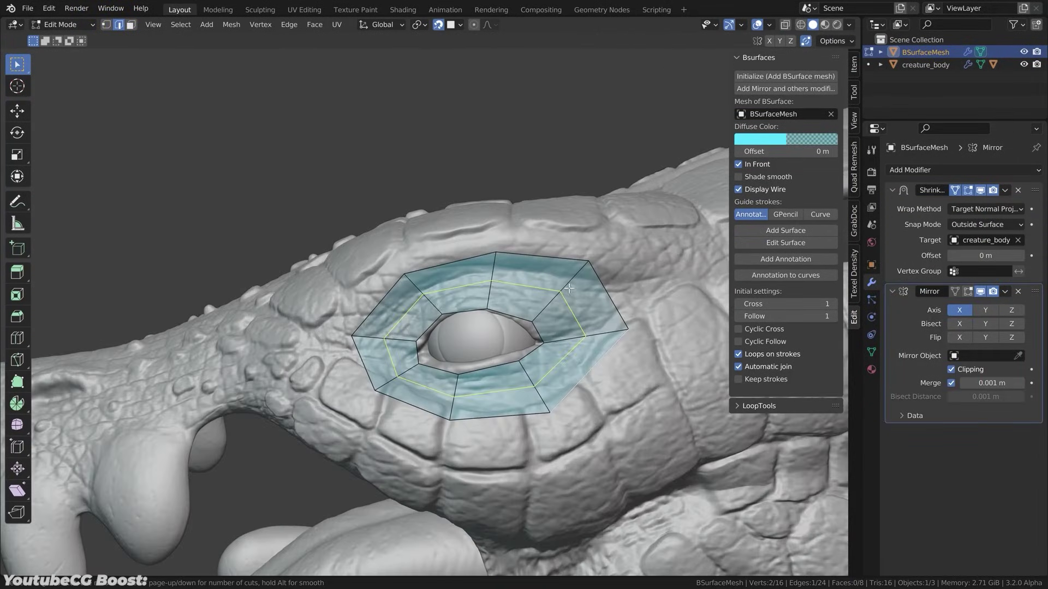
key(Page_Down)
key(Page_Up)
click(570, 289)
click(574, 308)
key(ctrl+x)
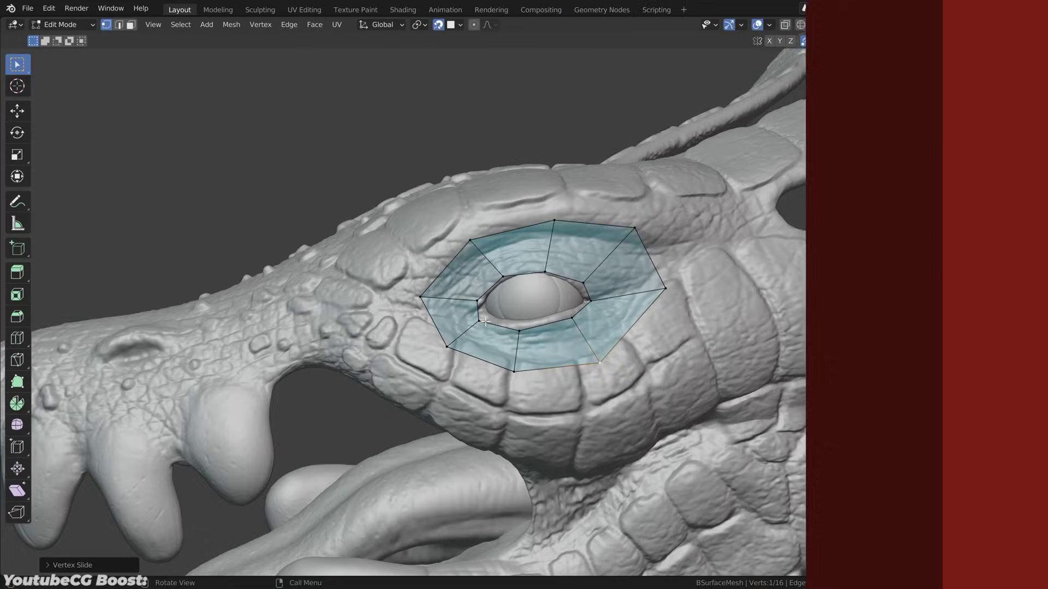
Extrude and fill the eye ring toward the snout, then select the linked strip
shift+middle_drag(452, 314, 493, 314)
key(e)
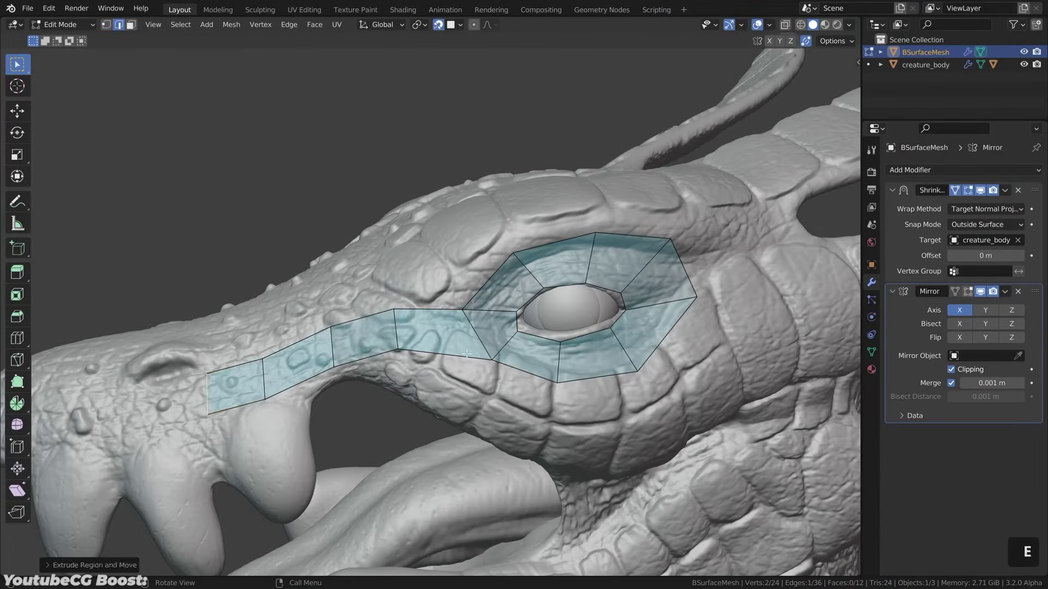
key(f)
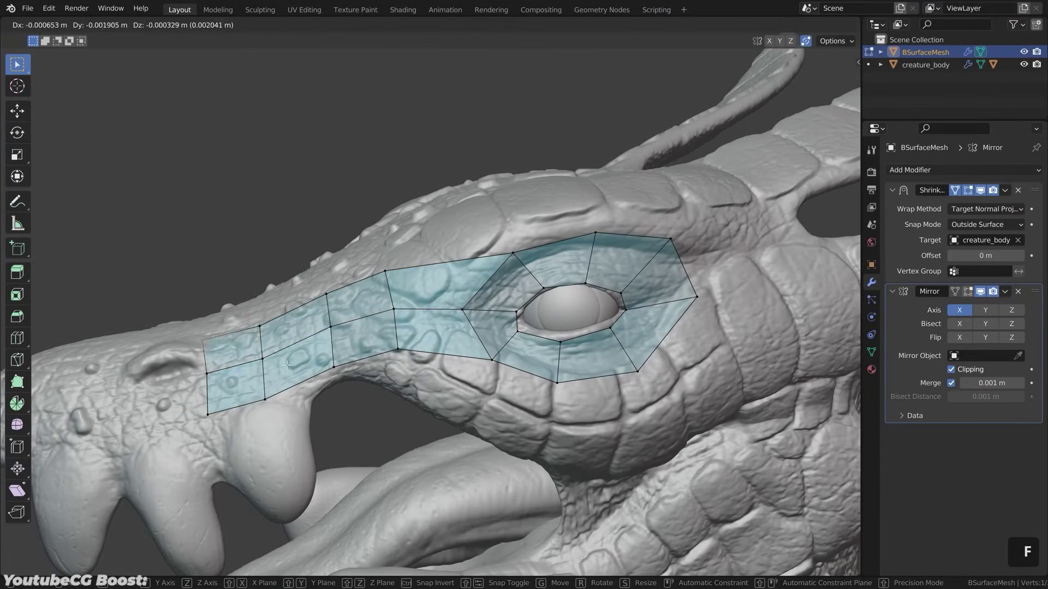
key(n)
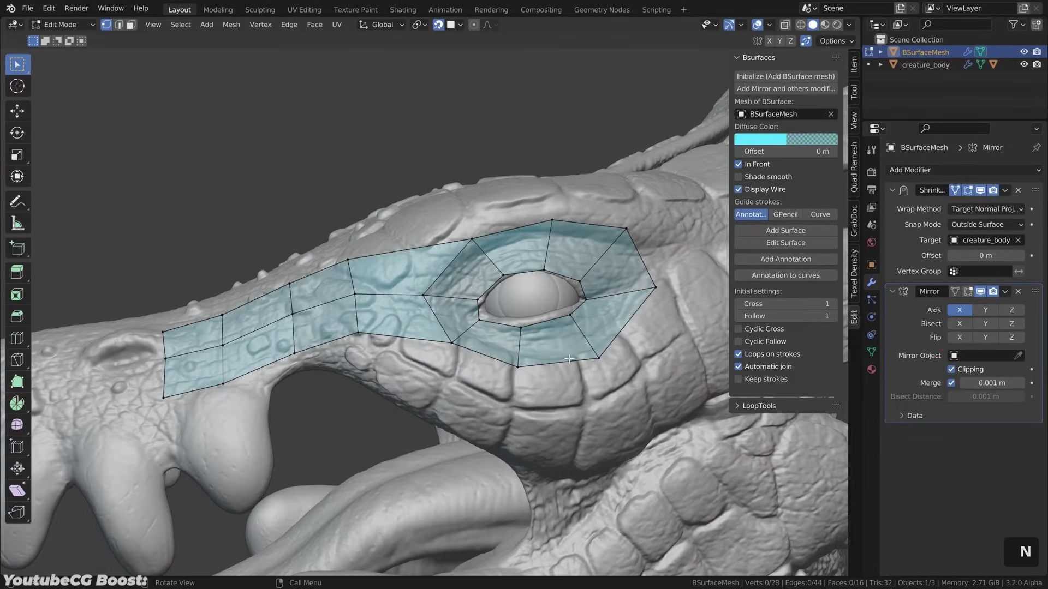
click(854, 317)
middle_drag(568, 315, 610, 316)
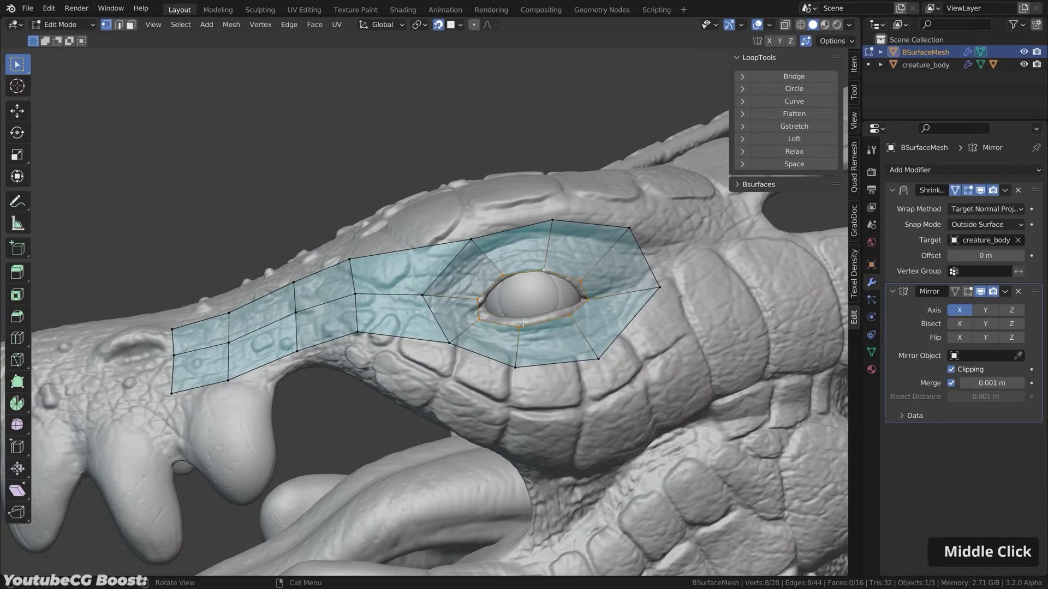
key(ctrl+l)
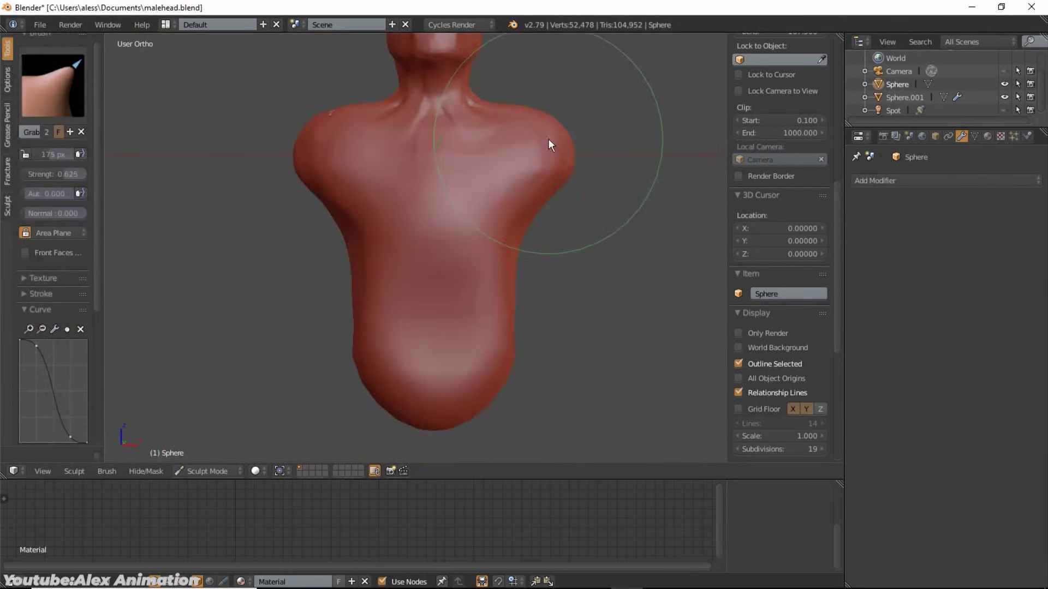
Carve crease lines into the chest and a midline with ab creases using the Crease brush
scroll(548, 139, down, 2)
scroll(554, 195, up, 2)
click(52, 97)
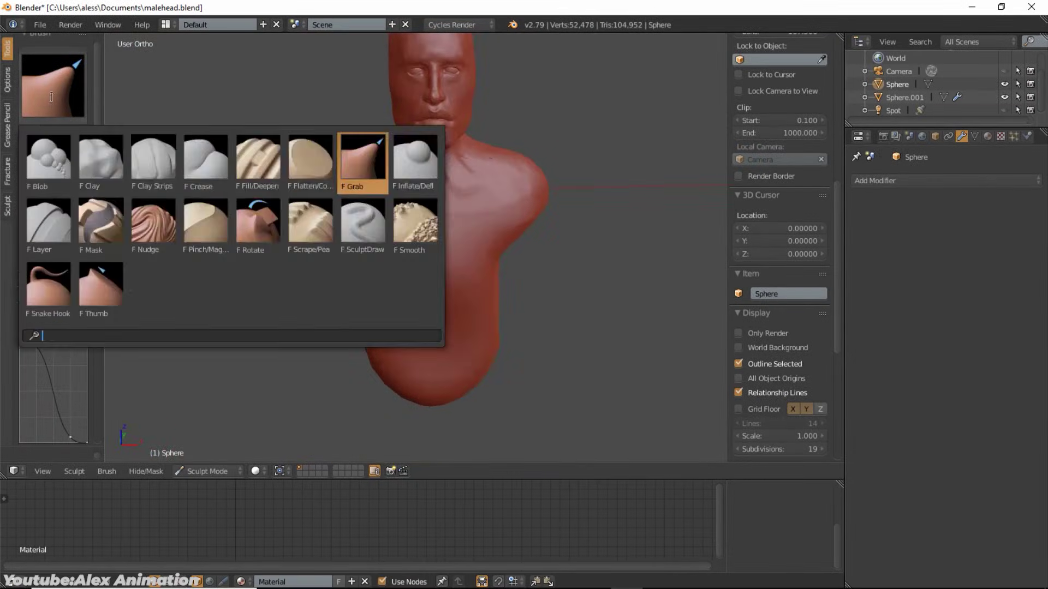
click(205, 158)
scroll(514, 256, up, 4)
mouse_move(452, 191)
mouse_down()
mouse_move(440, 215)
mouse_move(513, 240)
mouse_up()
scroll(516, 244, down, 4)
scroll(447, 346, up, 5)
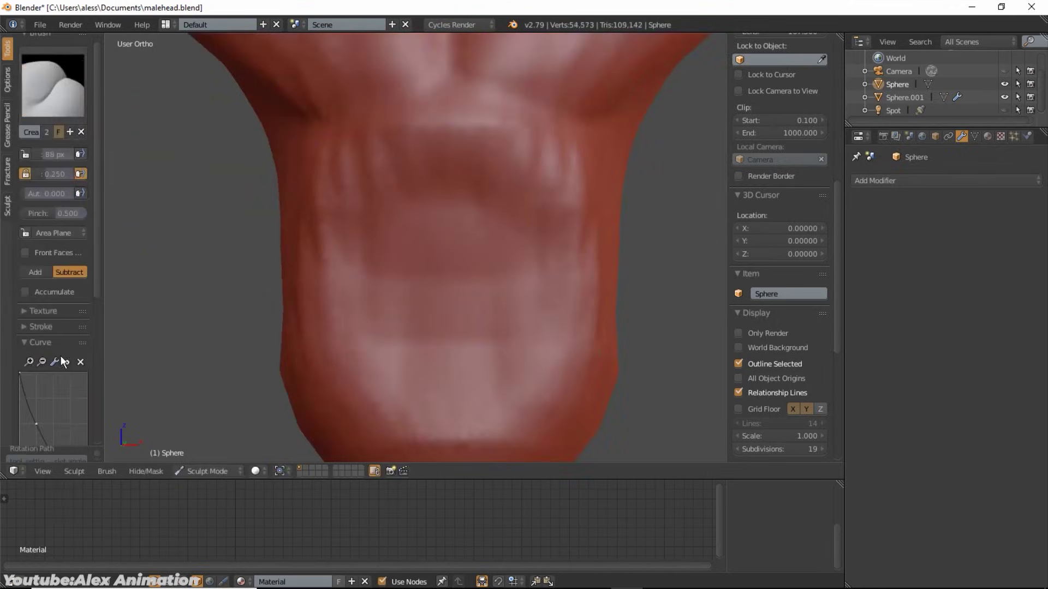
scroll(52, 360, down, 5)
mouse_move(443, 150)
mouse_down()
mouse_move(452, 268)
mouse_move(378, 233)
mouse_move(420, 288)
mouse_move(472, 164)
mouse_up()
scroll(470, 164, down, 4)
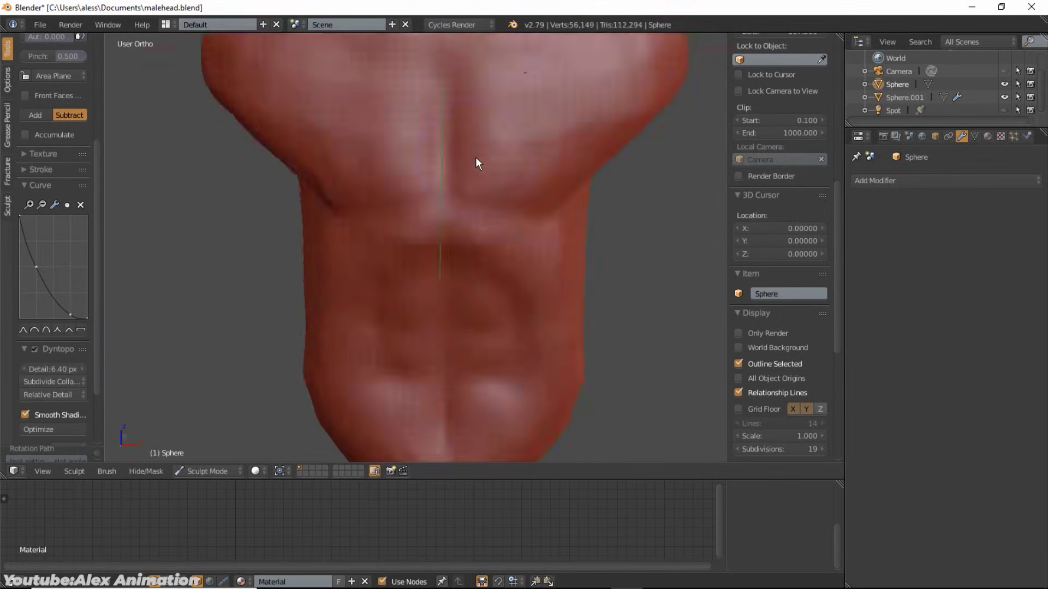
Pull and nudge the jaw edge into shape with the Grab brush from a side view
middle_drag(468, 143, 49, 303)
scroll(50, 303, down, 2)
key(g)
drag(291, 296, 253, 227)
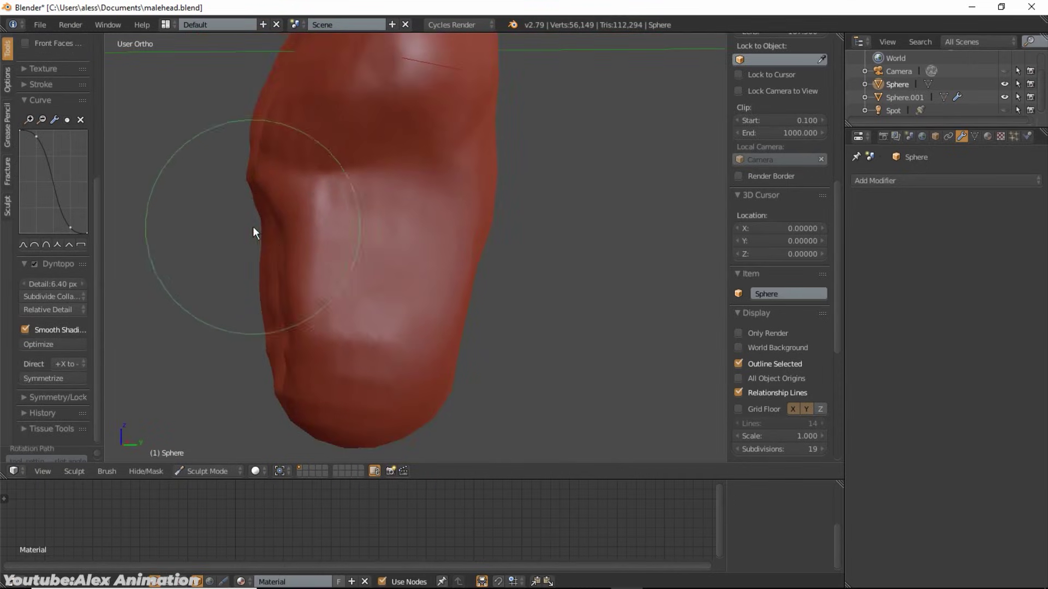
drag(265, 326, 295, 369)
mouse_move(295, 369)
middle_down()
mouse_move(442, 232)
mouse_move(568, 154)
mouse_move(497, 172)
middle_up()
Build up torso muscle detail with Clay brush strokes
scroll(497, 172, up, 3)
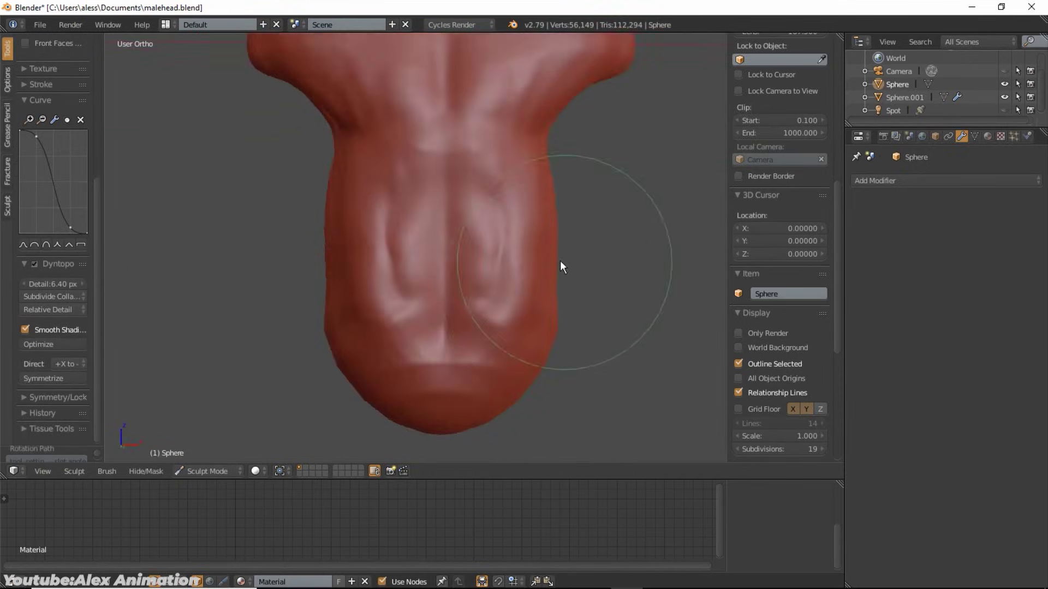
scroll(541, 251, up, 2)
mouse_move(536, 251)
middle_down()
mouse_move(457, 395)
mouse_move(412, 380)
mouse_move(213, 174)
middle_up()
scroll(53, 46, up, 6)
click(53, 46)
click(170, 134)
middle_drag(418, 160, 466, 267)
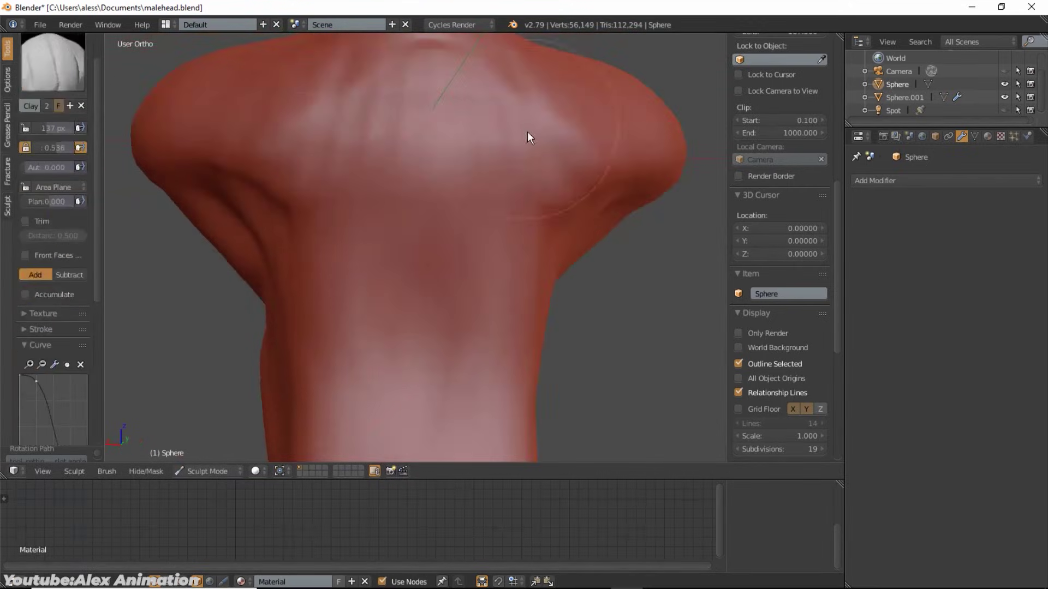
middle_drag(539, 186, 505, 166)
mouse_move(505, 166)
mouse_down()
mouse_move(517, 227)
mouse_move(532, 205)
mouse_up()
mouse_move(533, 205)
middle_down()
mouse_move(525, 114)
mouse_move(351, 194)
mouse_move(375, 358)
middle_up()
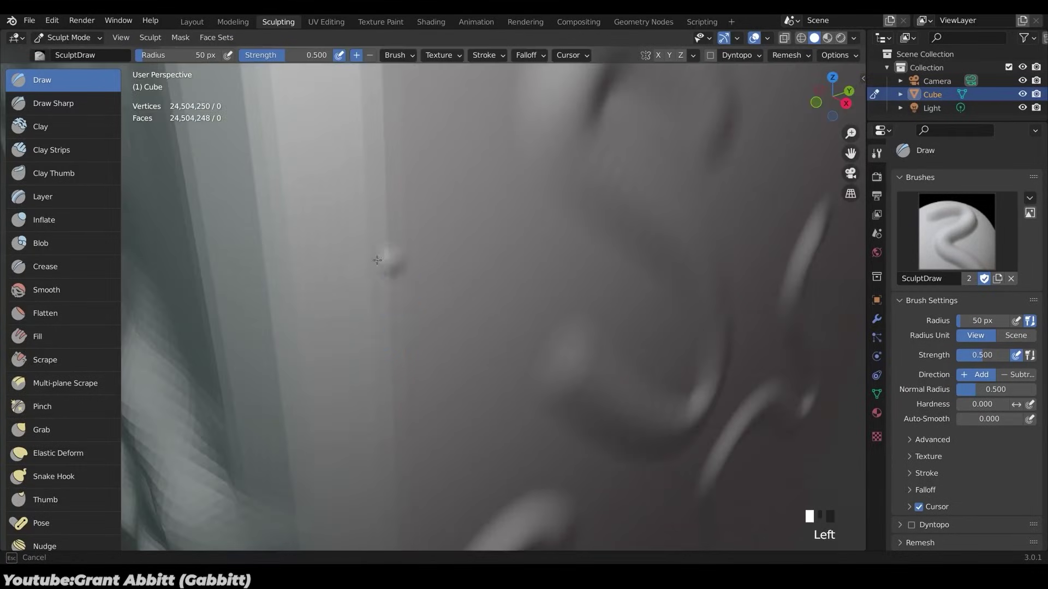
Sculpt squiggles, remesh the cube at voxel size 0.01, and pull out Snake Hook tails
middle_drag(377, 260, 381, 318)
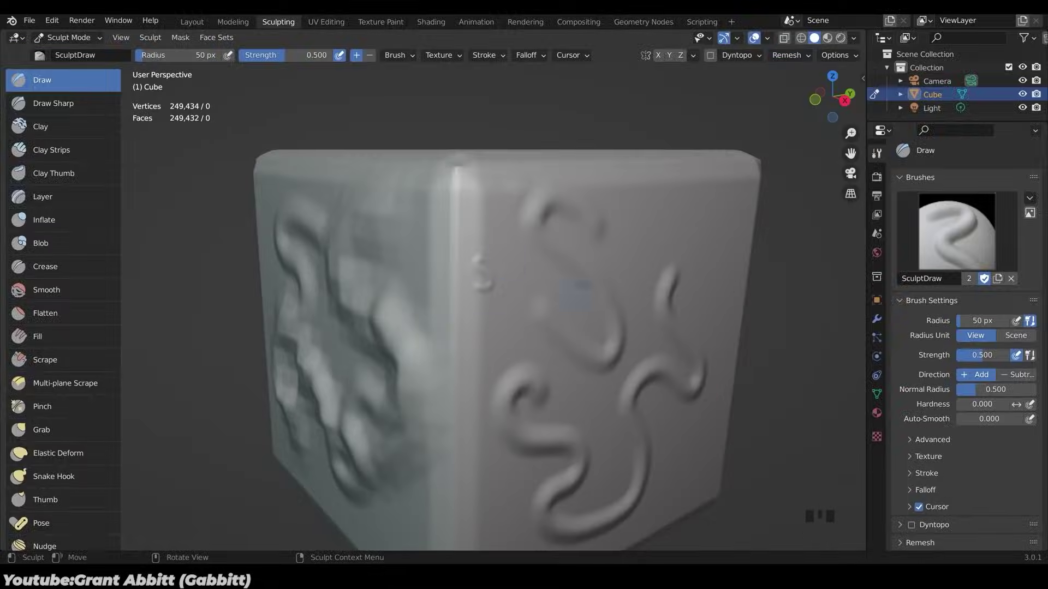
key(k)
scroll(661, 218, down, 3)
middle_drag(601, 246, 628, 218)
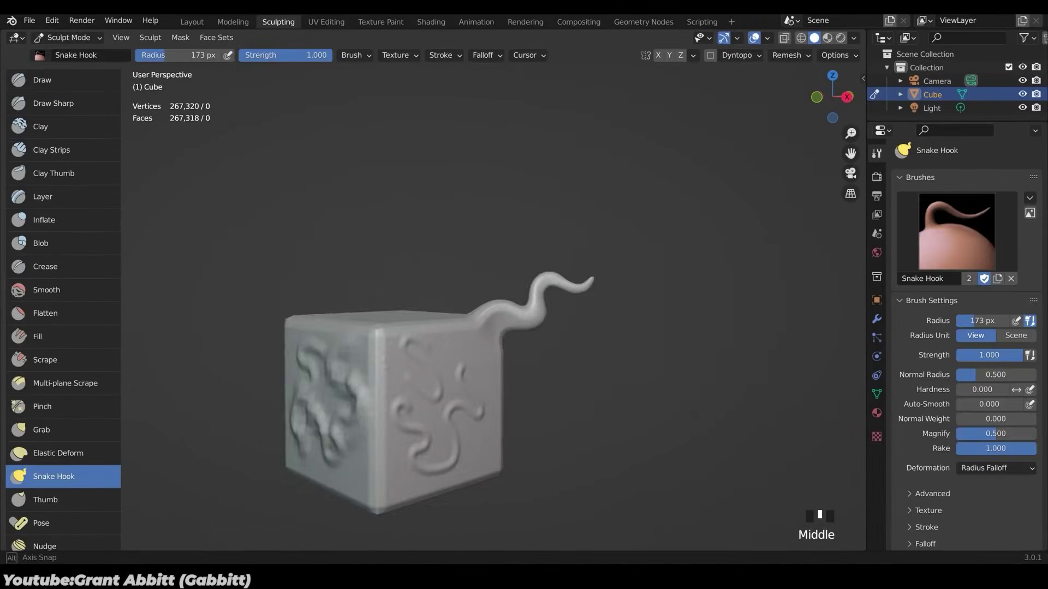
mouse_move(327, 273)
middle_down()
mouse_move(299, 258)
mouse_move(328, 246)
middle_up()
drag(339, 256, 362, 211)
shift+middle_drag(362, 211, 491, 306)
drag(481, 327, 618, 241)
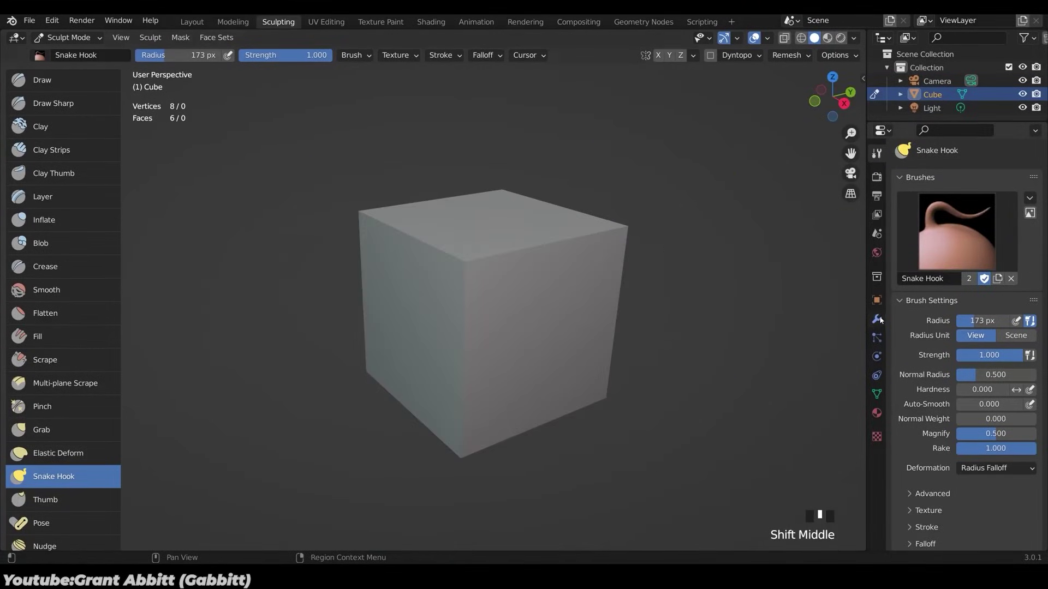
Add a Multires modifier to the cube and subdivide it with repeated Simple levels
click(877, 319)
click(966, 175)
click(764, 305)
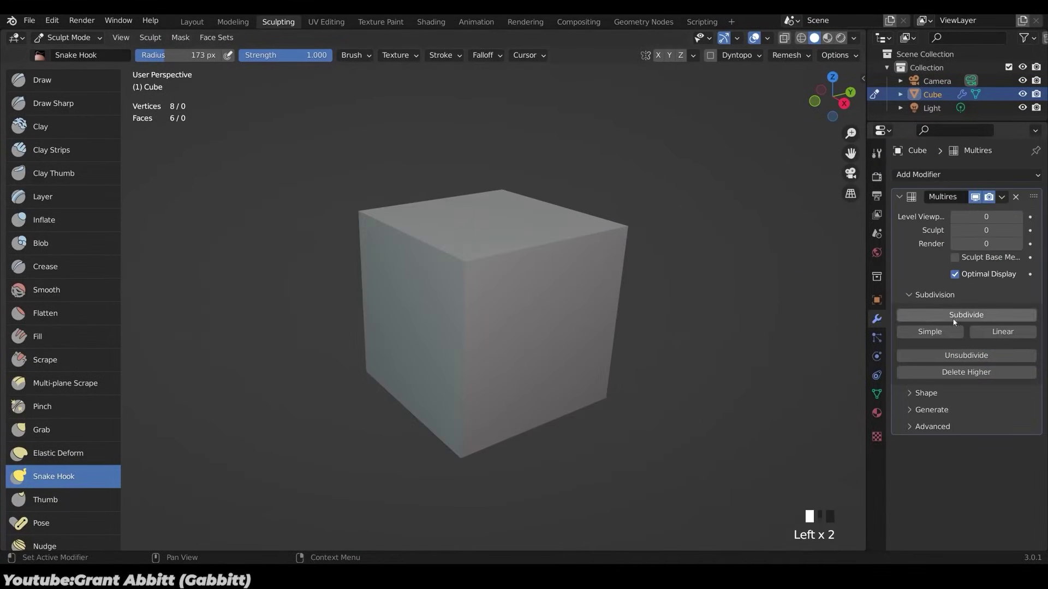
key(ctrl+z)
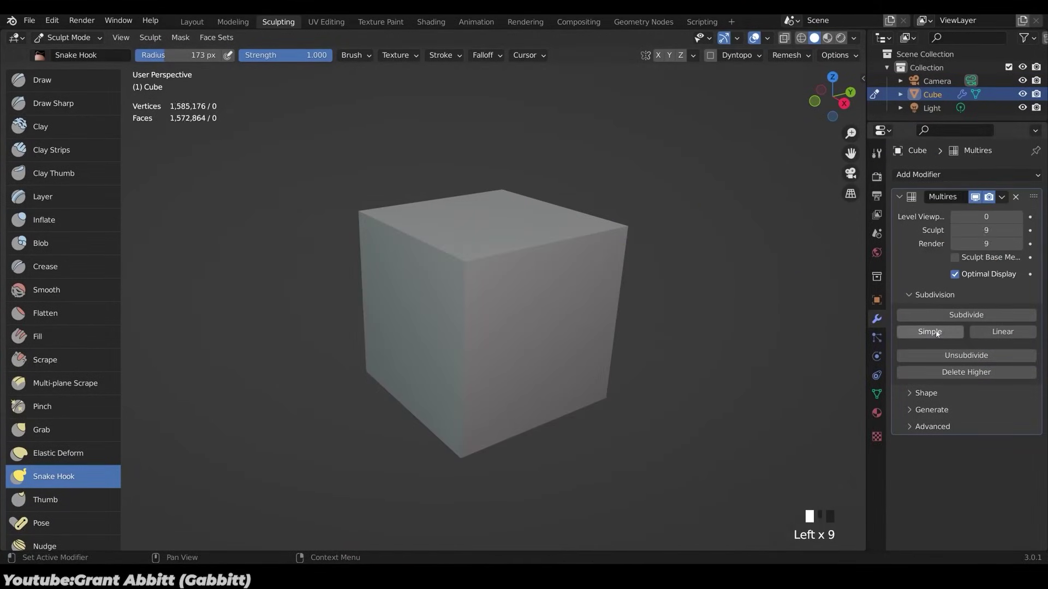
click(929, 332)
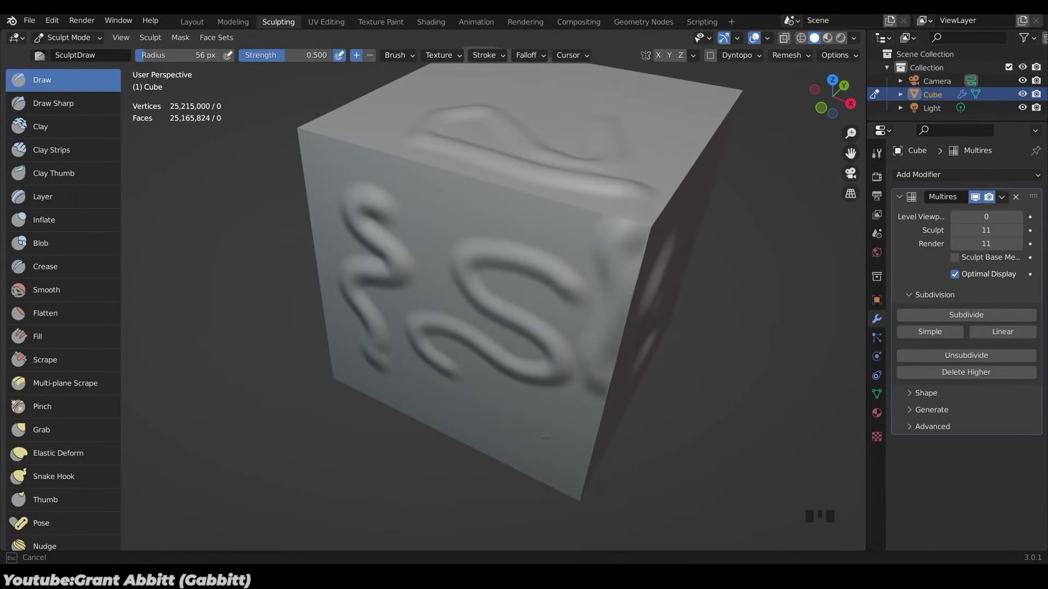
middle_drag(546, 438, 575, 304)
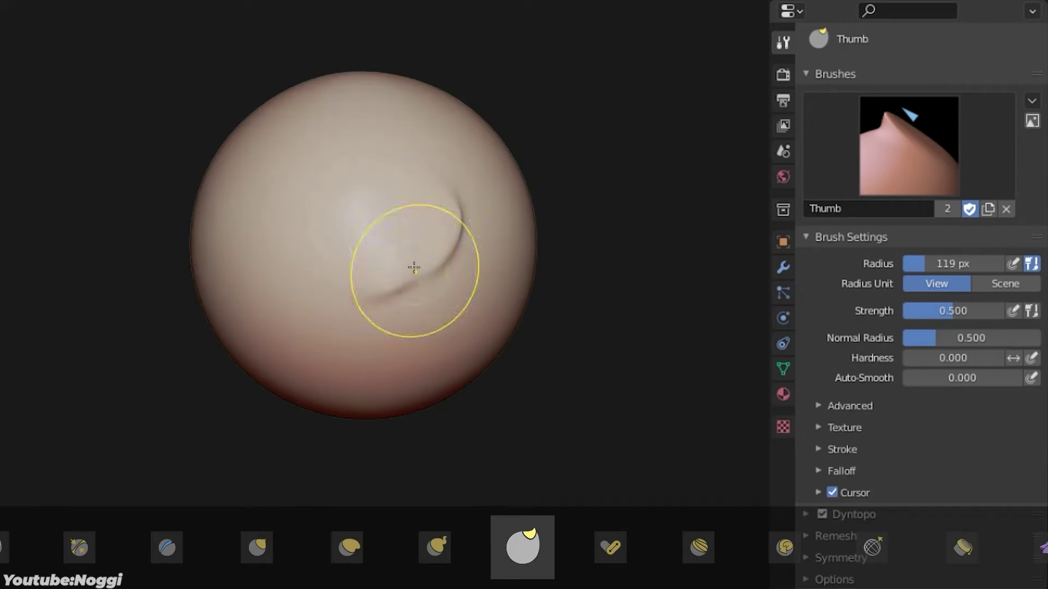
Use the Pose brush to push the surface and rotate the figure's leg back into place
drag(414, 267, 467, 260)
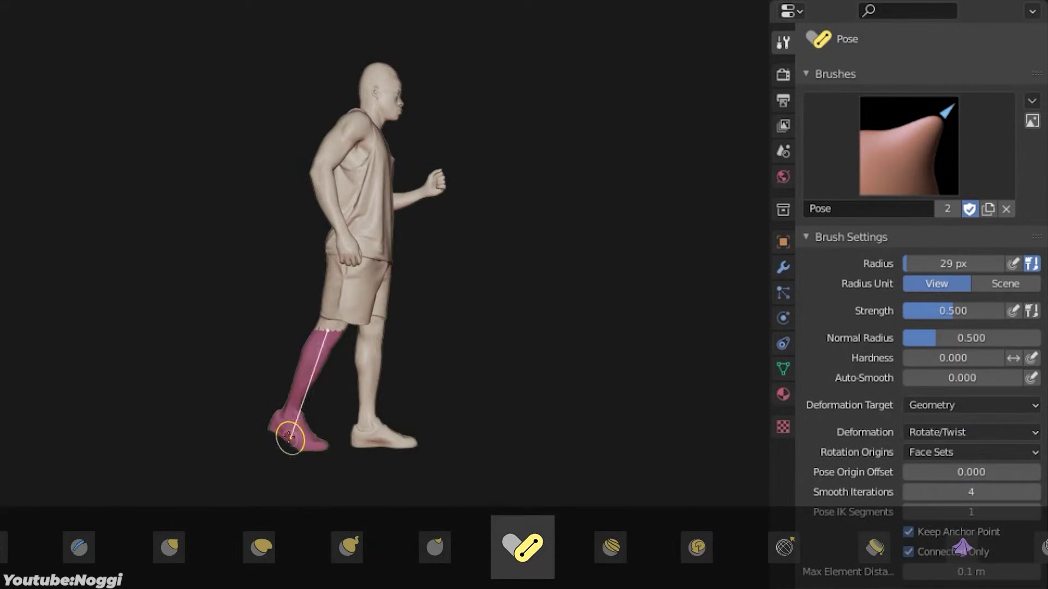
drag(288, 433, 234, 388)
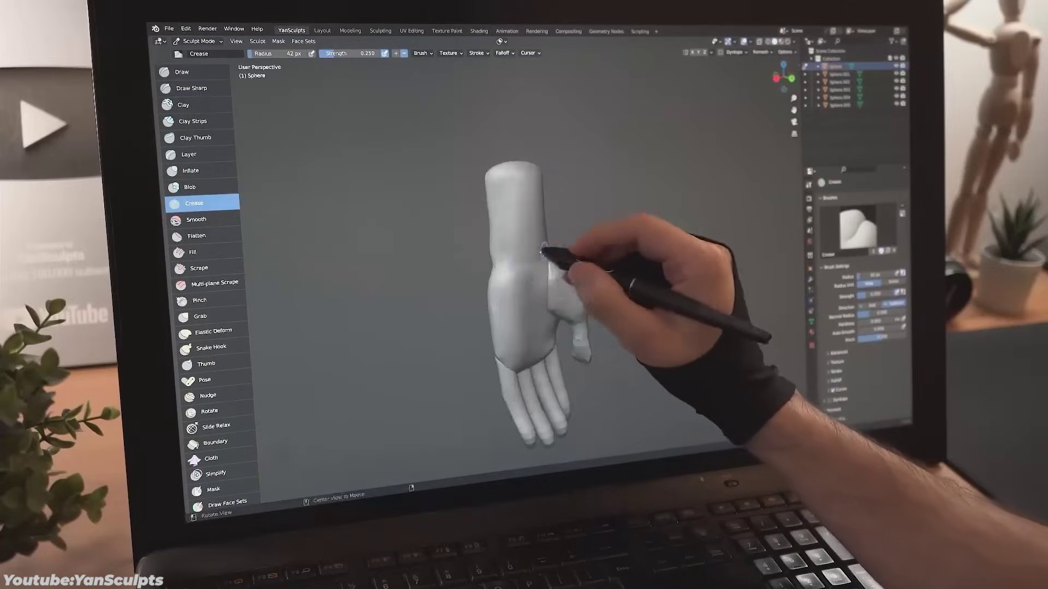
Orbit the view to inspect the back of the sculpted hand
middle_drag(543, 250, 528, 234)
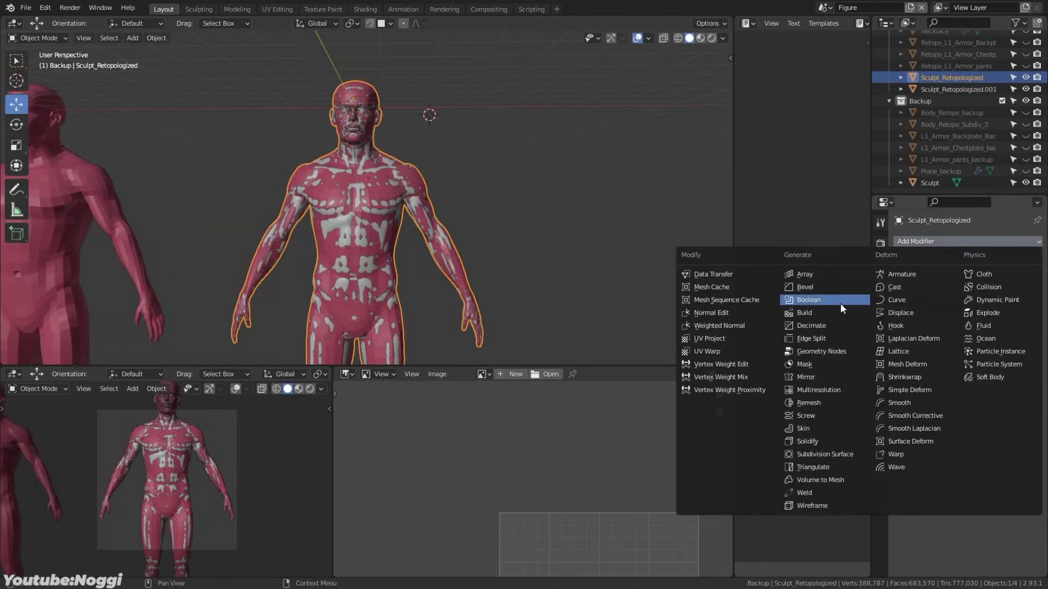
Add a Shrinkwrap modifier targeting the Sculpt object with the Project wrap method
click(947, 377)
click(964, 280)
click(879, 434)
click(965, 240)
click(934, 256)
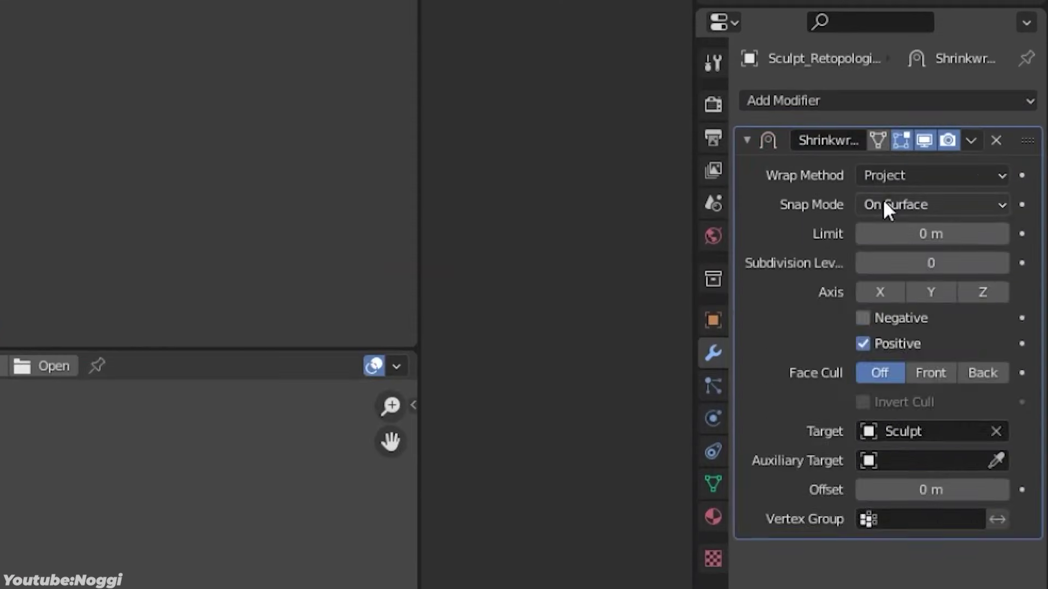
Add a Subdivision Surface modifier at viewport level 3 and move it above Shrinkwrap
click(783, 101)
click(819, 456)
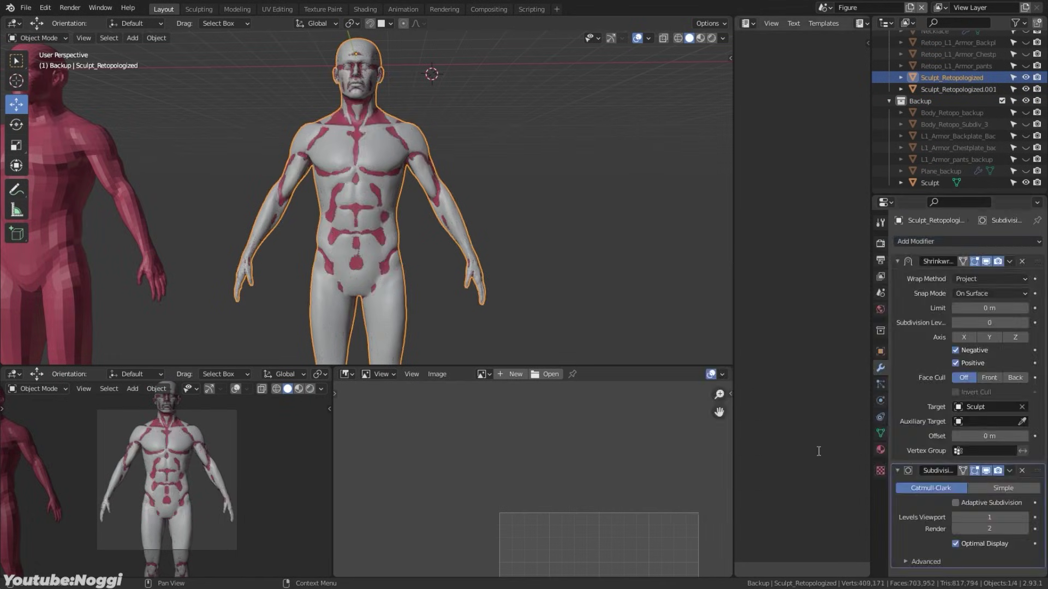
click(1026, 518)
drag(1038, 471, 1038, 262)
scroll(519, 262, up, 6)
Adjust vertices around the ear, then apply the subdivision to the body mesh
middle_drag(518, 273, 401, 188)
scroll(401, 189, up, 2)
key(Tab)
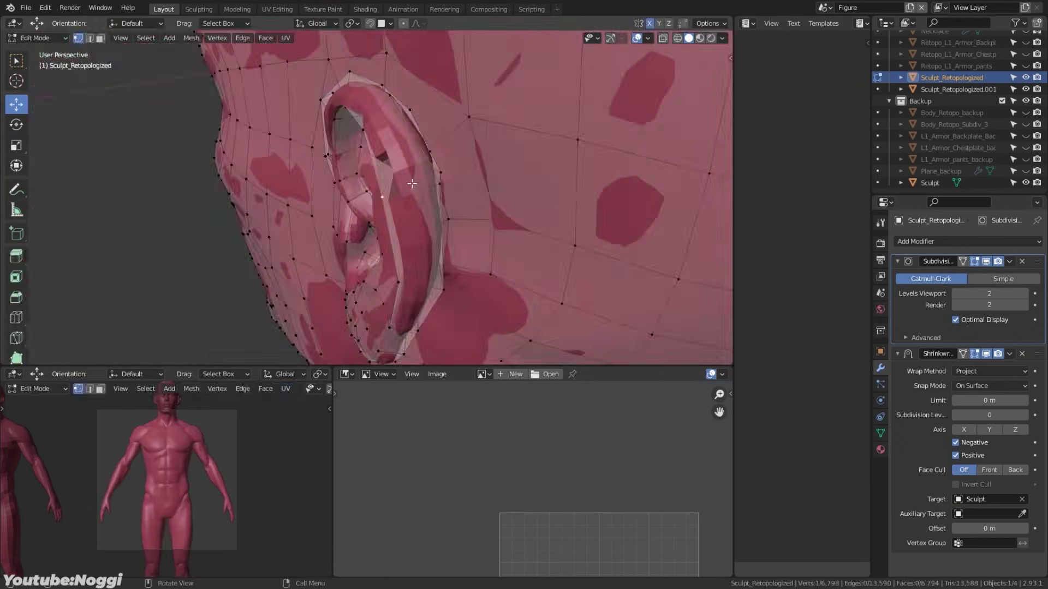
scroll(374, 171, up, 3)
key(g)
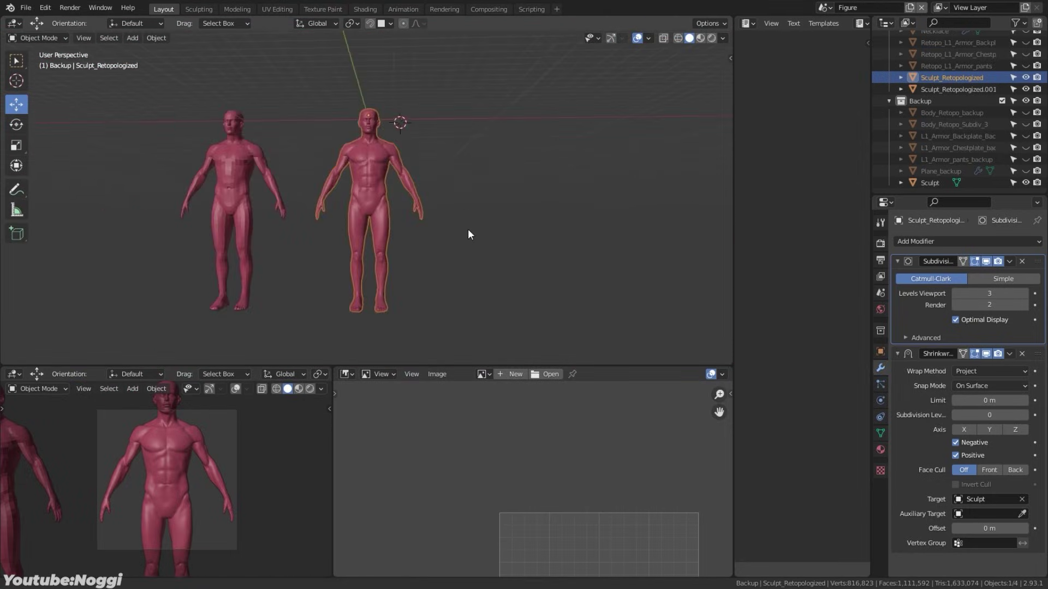
click(385, 204)
key(ctrl+a)
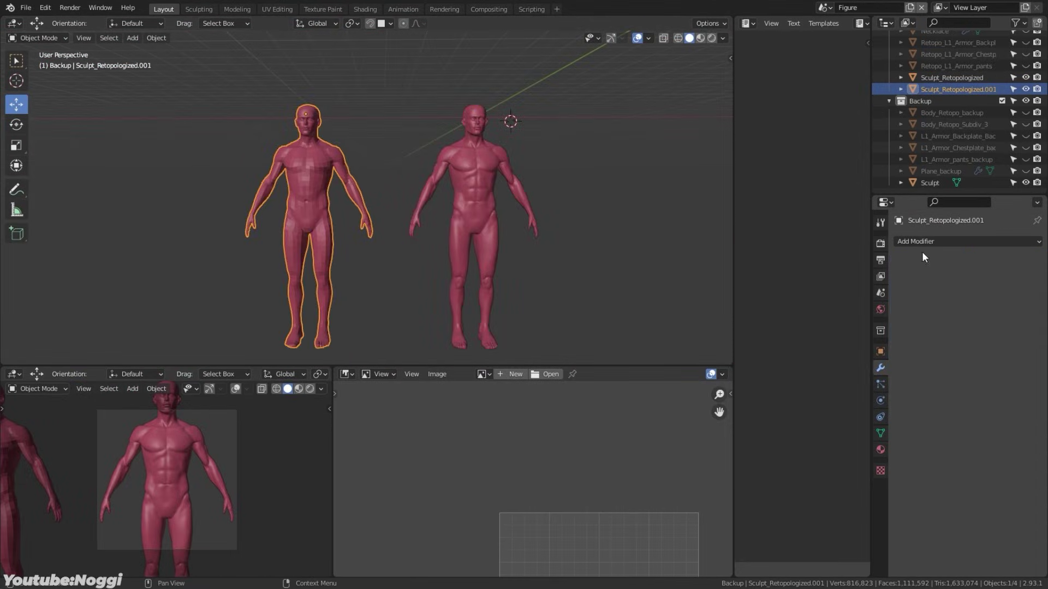
Give the copy a subdivided Multires modifier and Reshape it to match the detailed sculpt
click(922, 243)
click(815, 456)
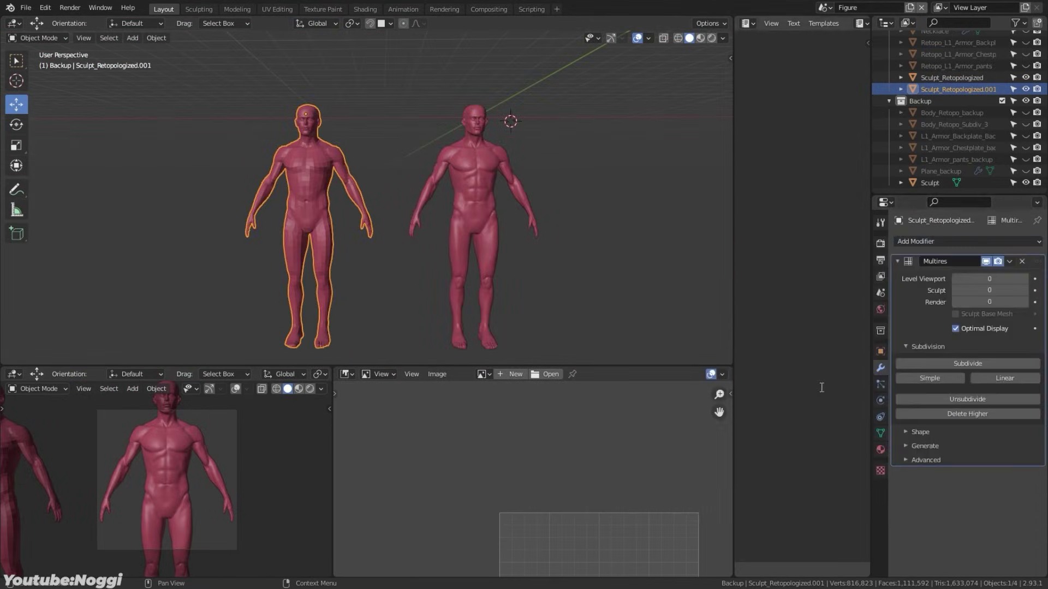
click(984, 364)
click(584, 280)
click(473, 207)
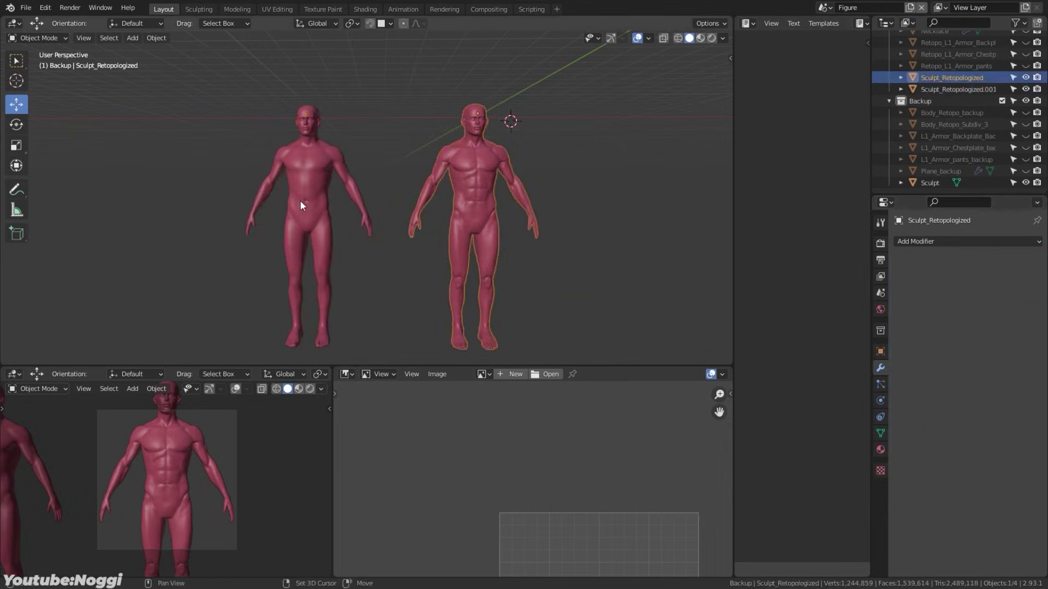
shift+click(300, 206)
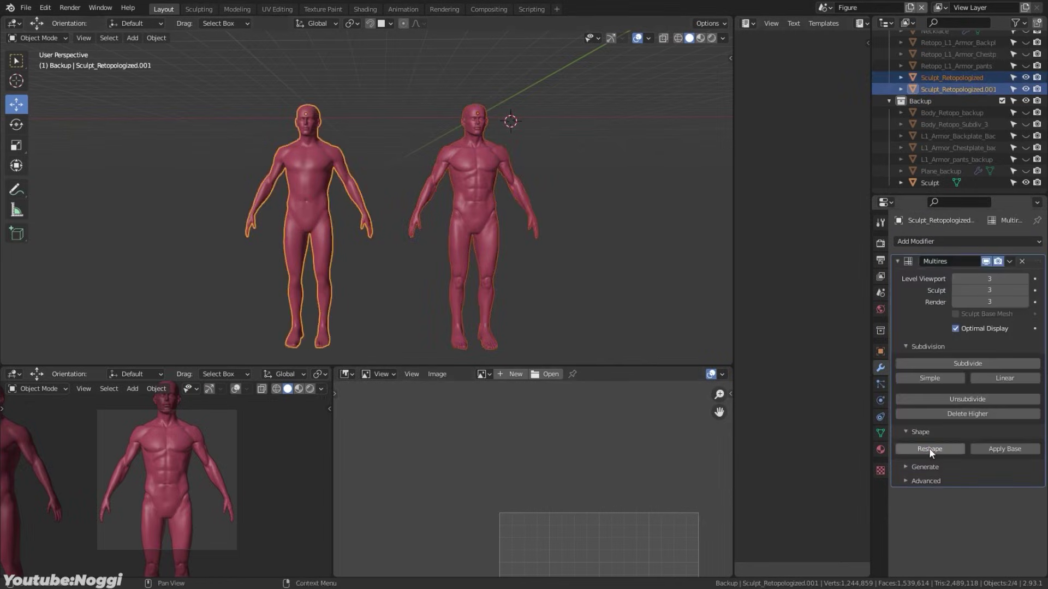
click(929, 449)
scroll(405, 288, up, 8)
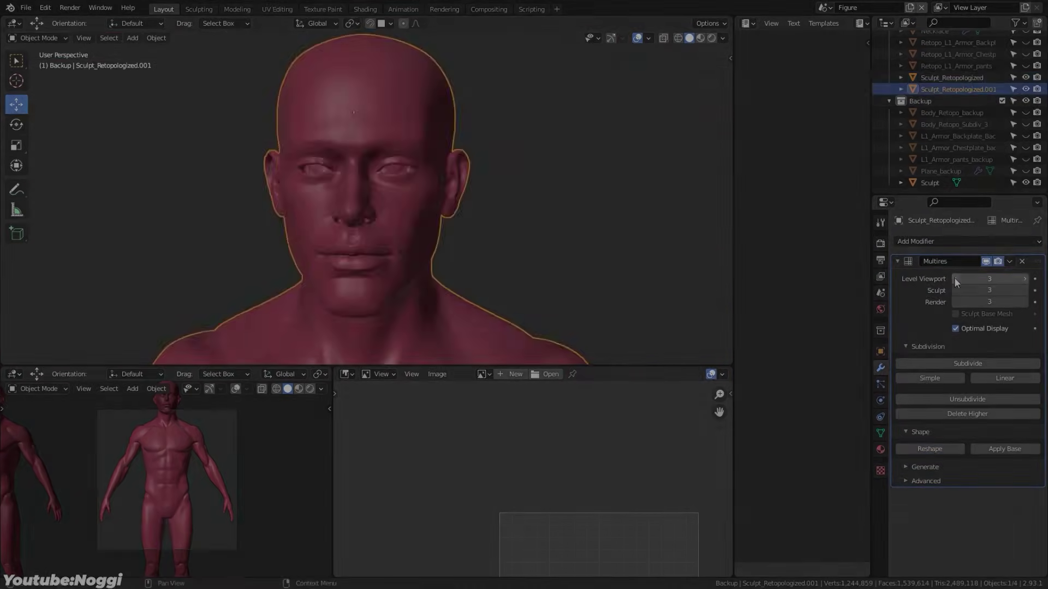